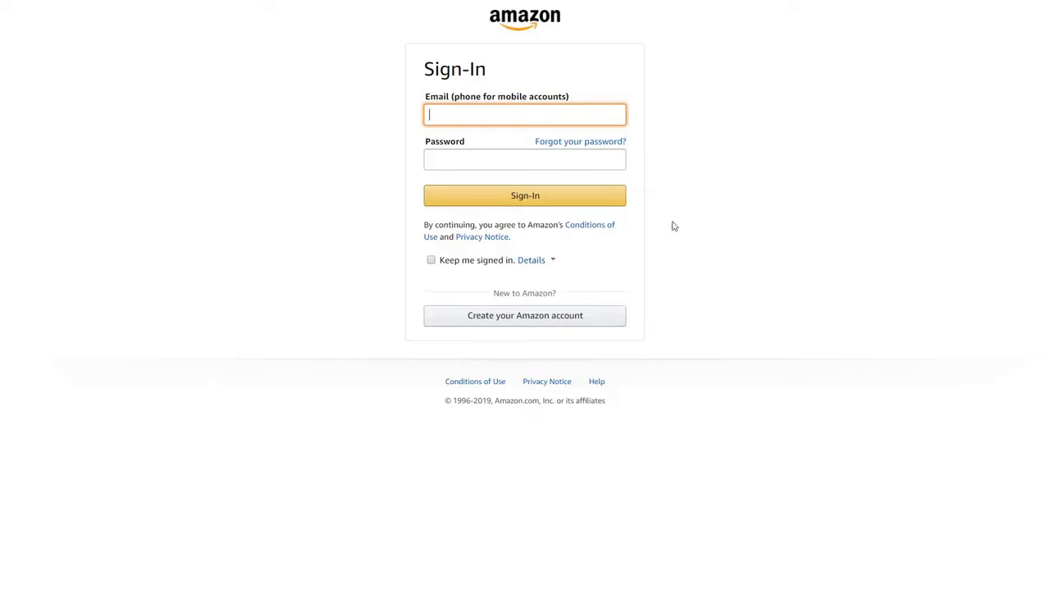
# - Start creating an Amazon account, then open the form for choosing a different payee address in the Associates account information
pyautogui.click(524, 327)
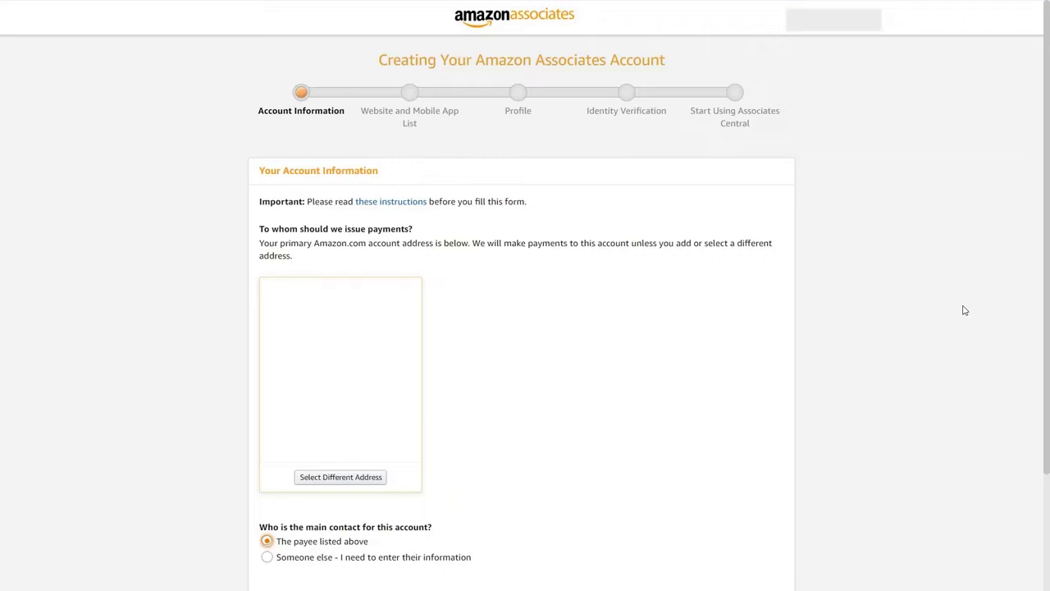
pyautogui.moveTo(392, 207)
pyautogui.click(336, 488)
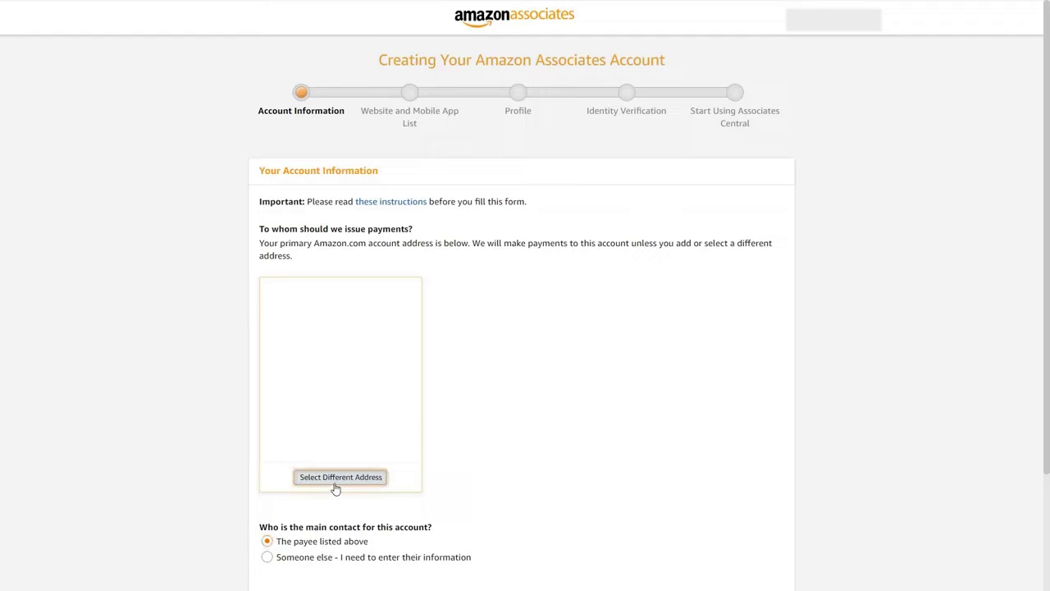
pyautogui.scroll(-3, 260, 318)
pyautogui.scroll(-2, 328, 287)
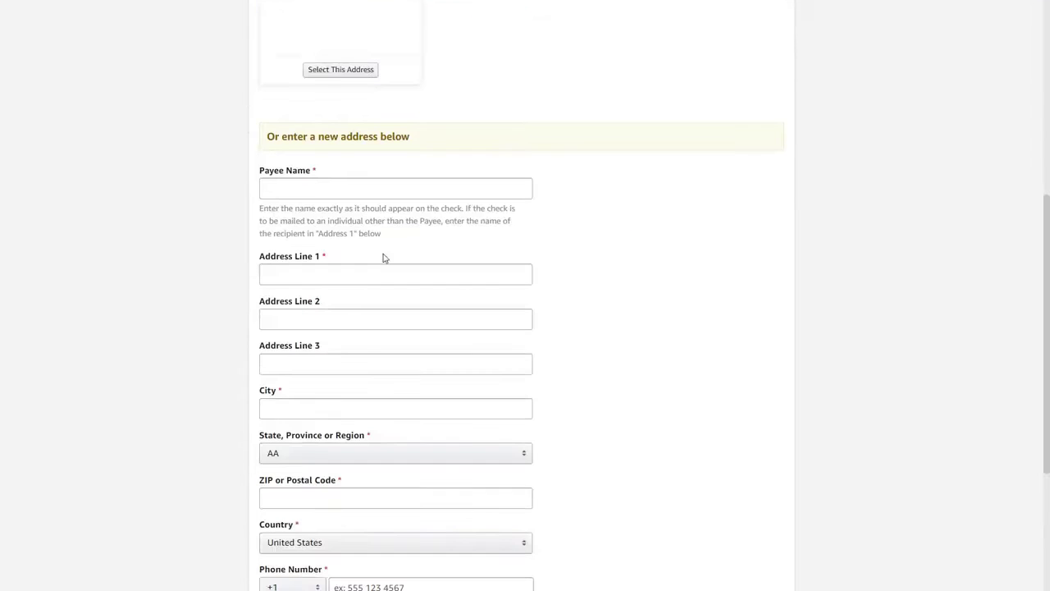
pyautogui.scroll(1, 353, 411)
pyautogui.scroll(-3, 348, 419)
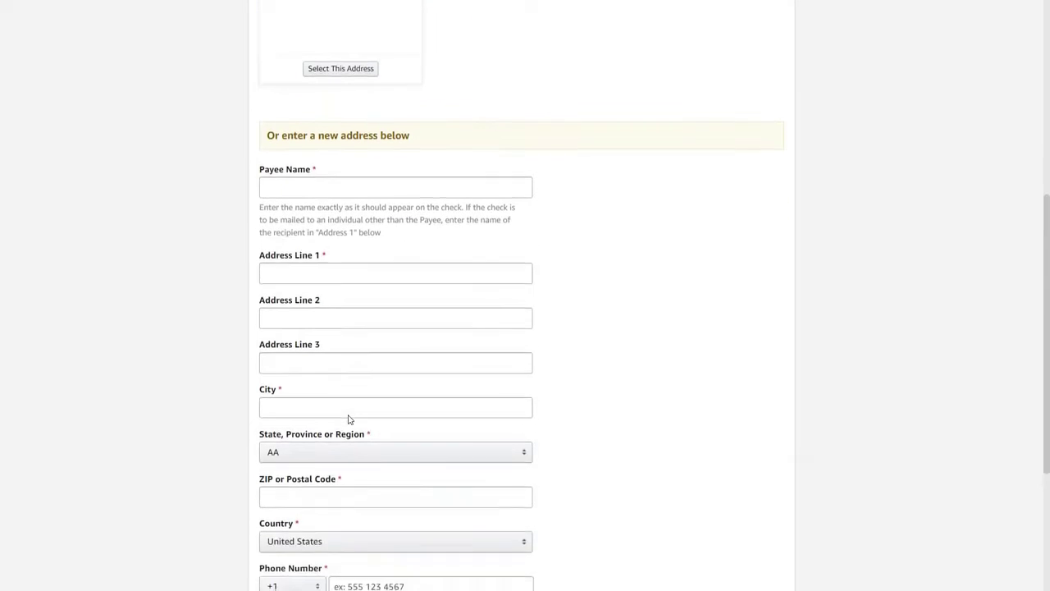
pyautogui.scroll(1, 349, 420)
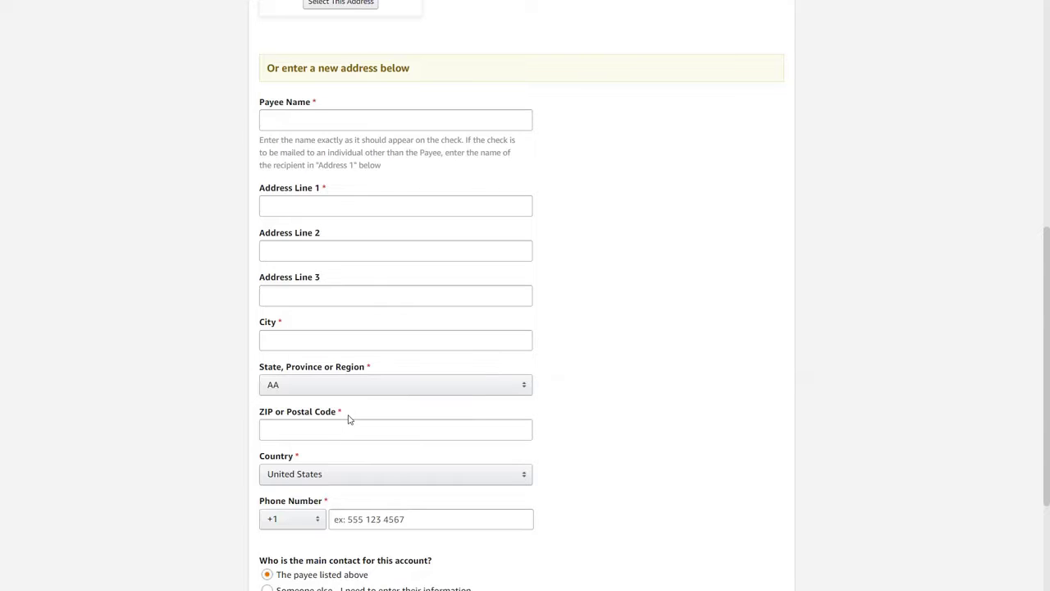
pyautogui.scroll(-1, 348, 420)
# - Set the account's main contact to someone else whose information must be entered, and continue to the website list
pyautogui.click(350, 522)
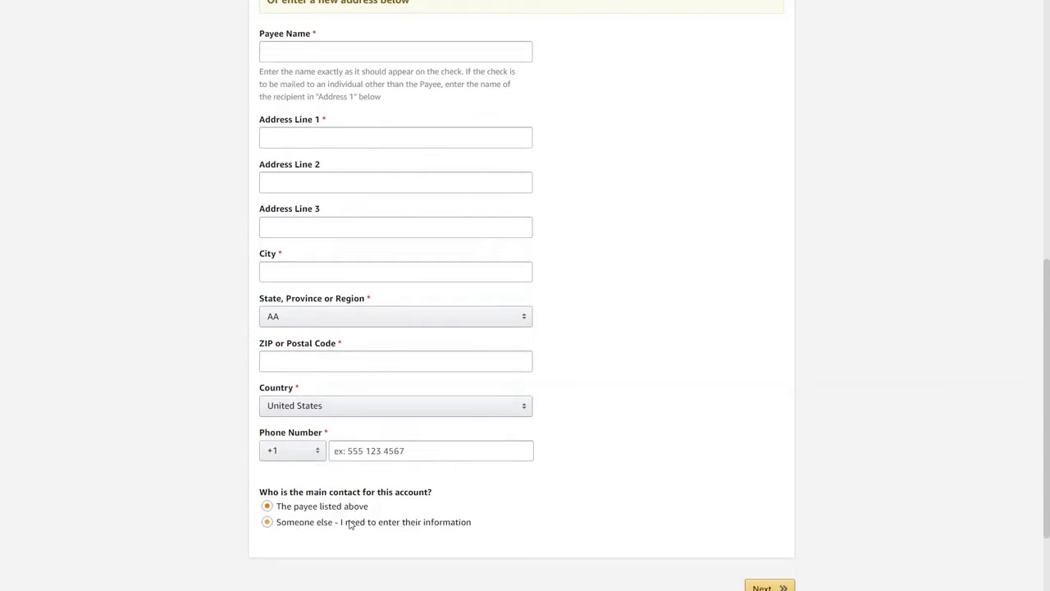
pyautogui.scroll(-1, 349, 523)
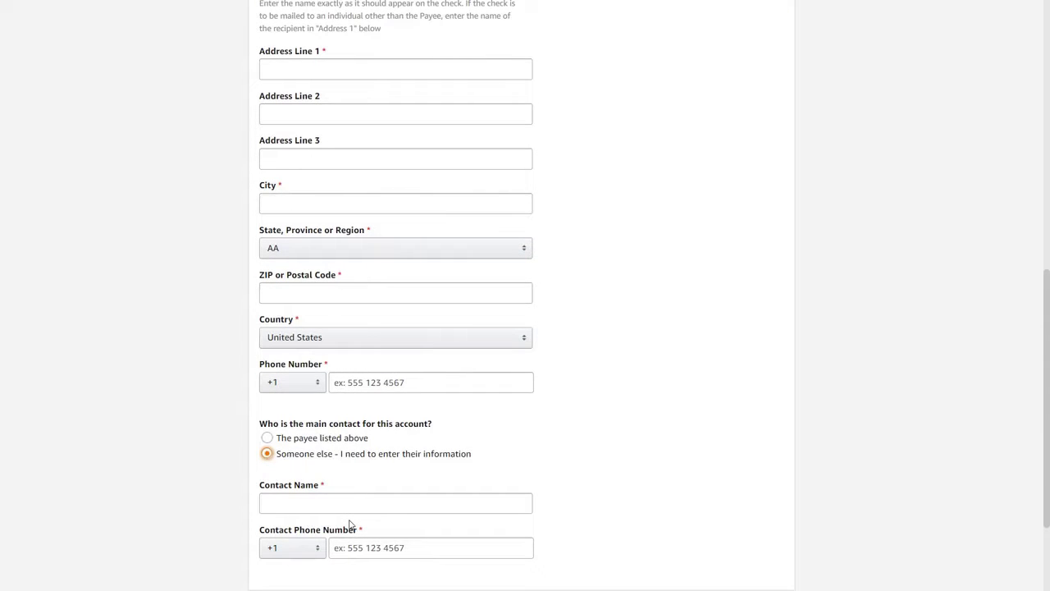
pyautogui.scroll(-1, 349, 523)
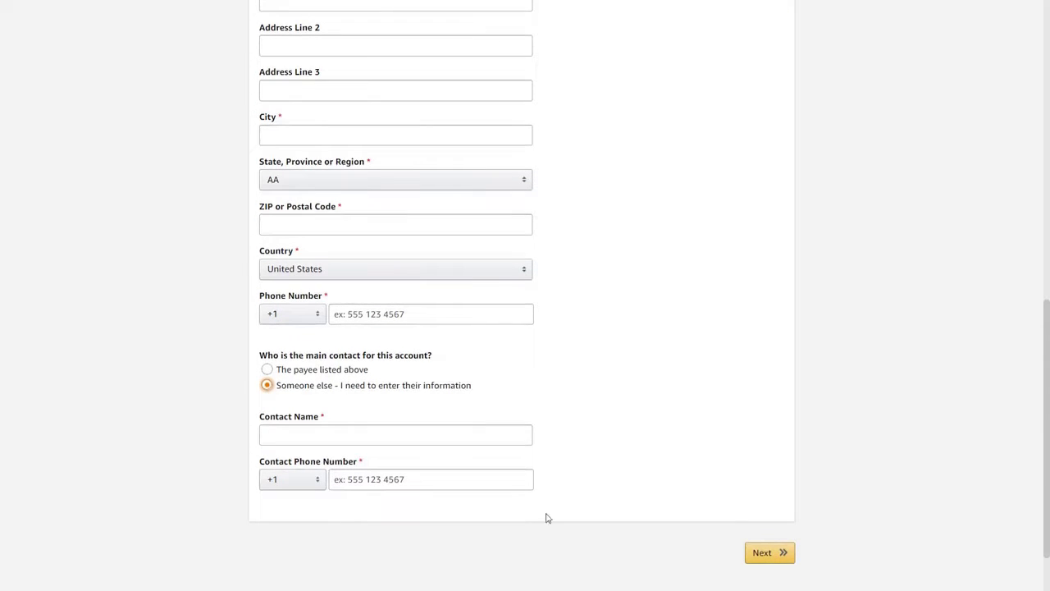
pyautogui.click(769, 553)
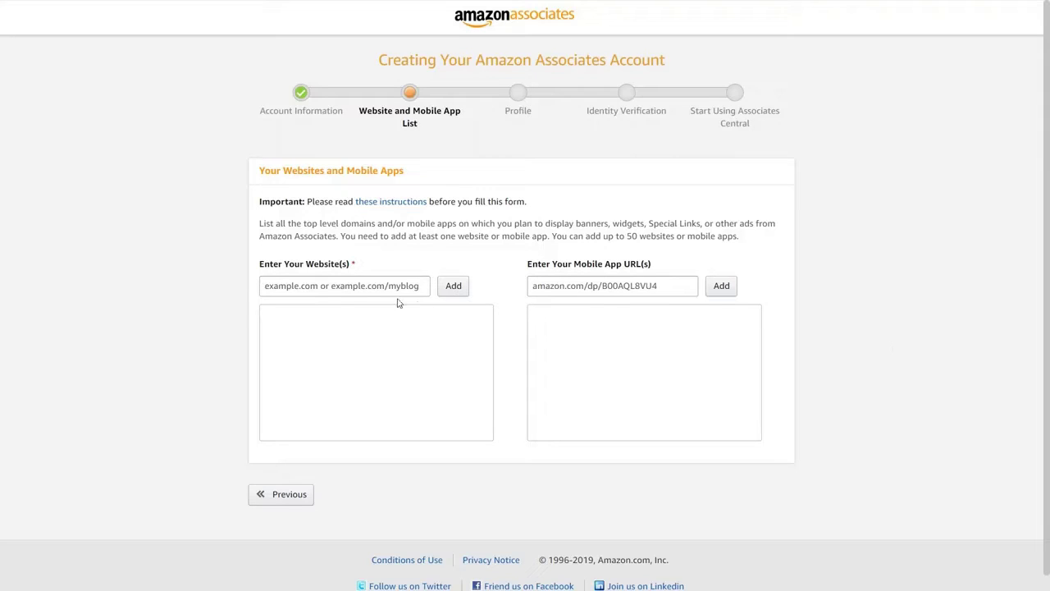
# - Add youtube.com/tomyof to the list of websites for the Associates account
pyautogui.click(356, 287)
pyautogui.write('youut')
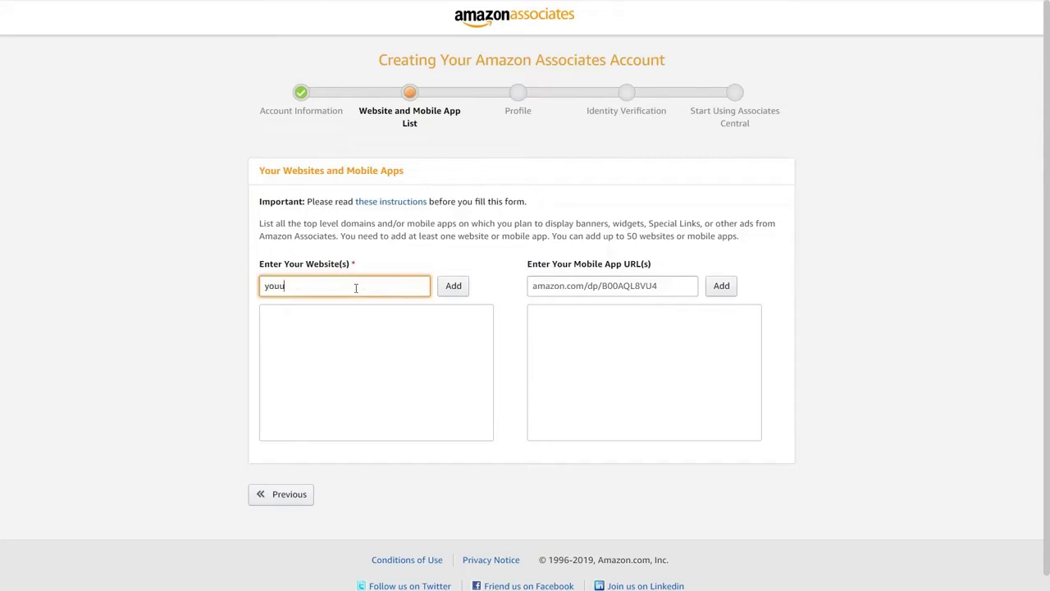
pyautogui.press('BackSpace')
pyautogui.write('tube.com/tomyof')
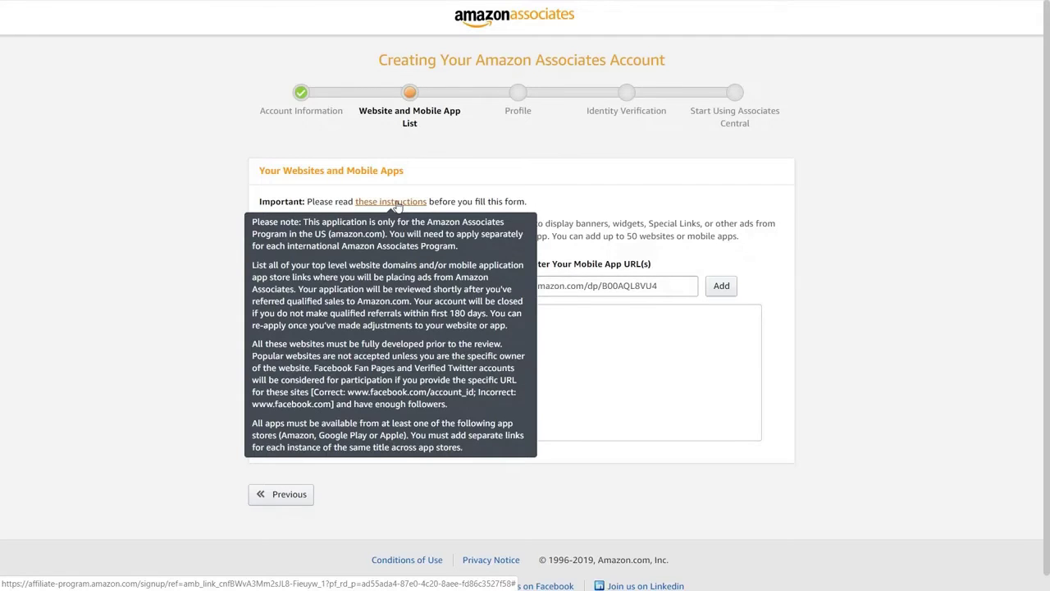
pyautogui.click(454, 288)
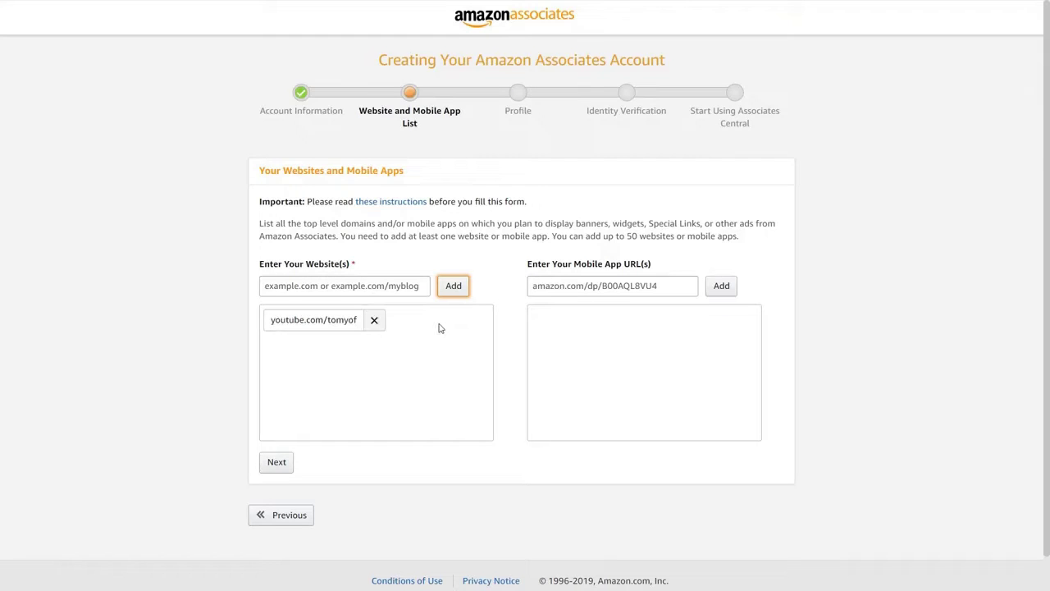
# - Submit the website list, declare that the site is not directed at children under 13, and confirm
pyautogui.click(284, 471)
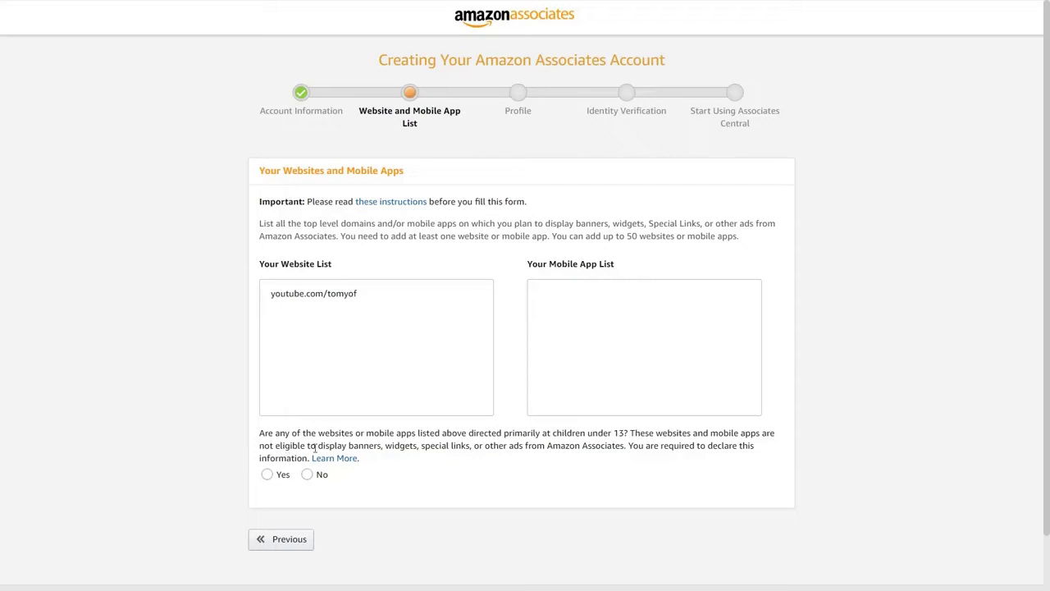
pyautogui.click(306, 474)
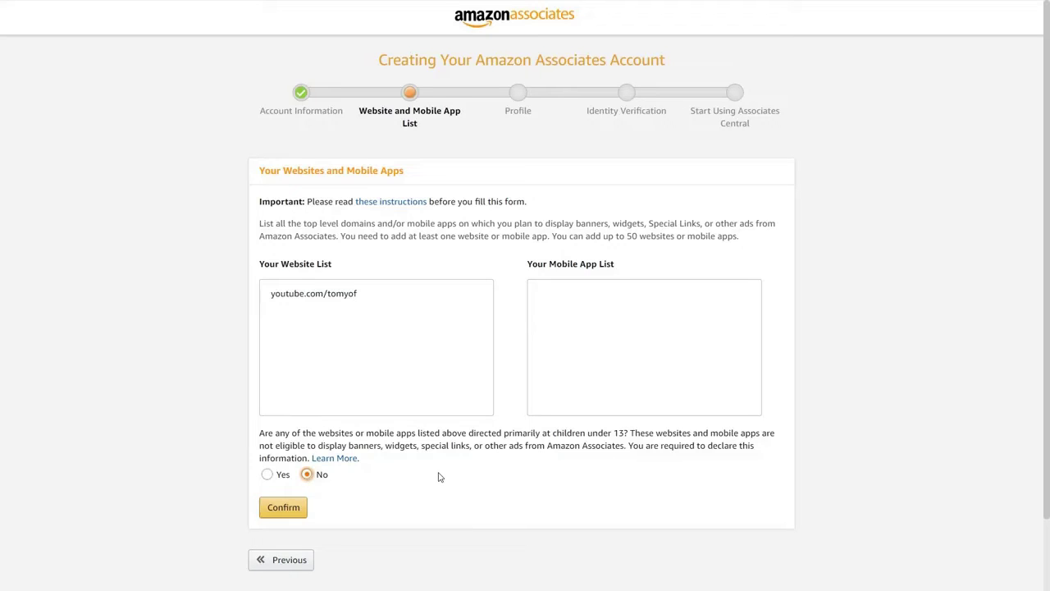
pyautogui.click(291, 510)
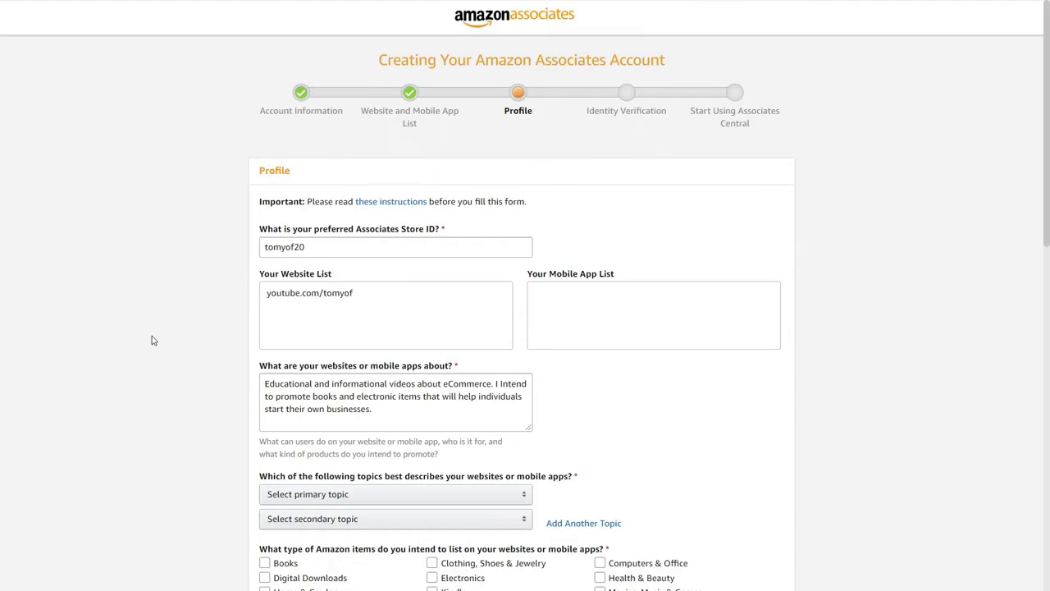
# - Set the website topics to Education/ School /Reference/News and Business/Industrial, and choose Books and Electronics as the listed item types
pyautogui.scroll(-2, 164, 329)
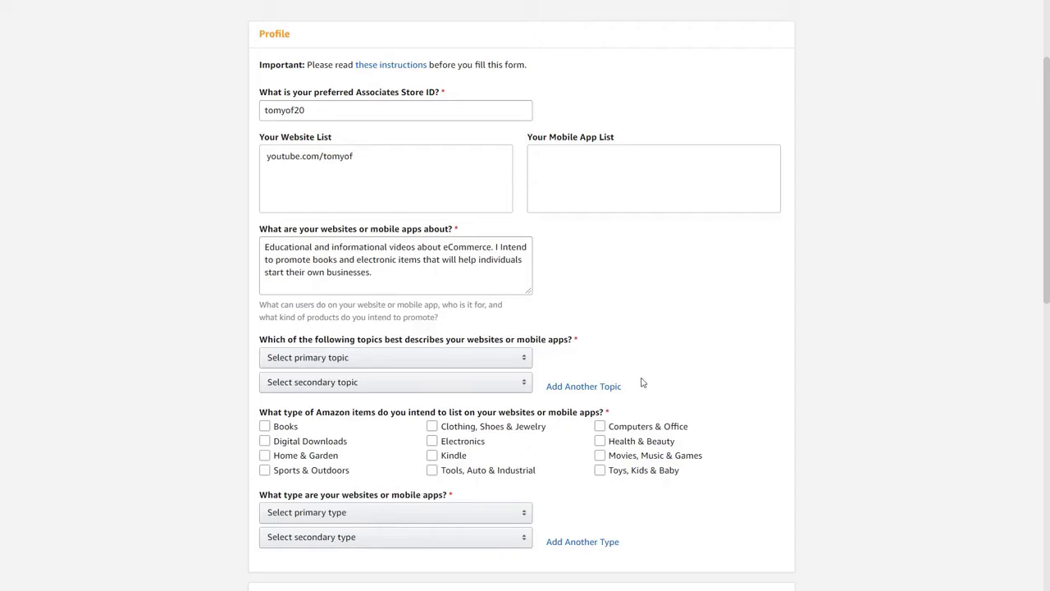
pyautogui.click(524, 366)
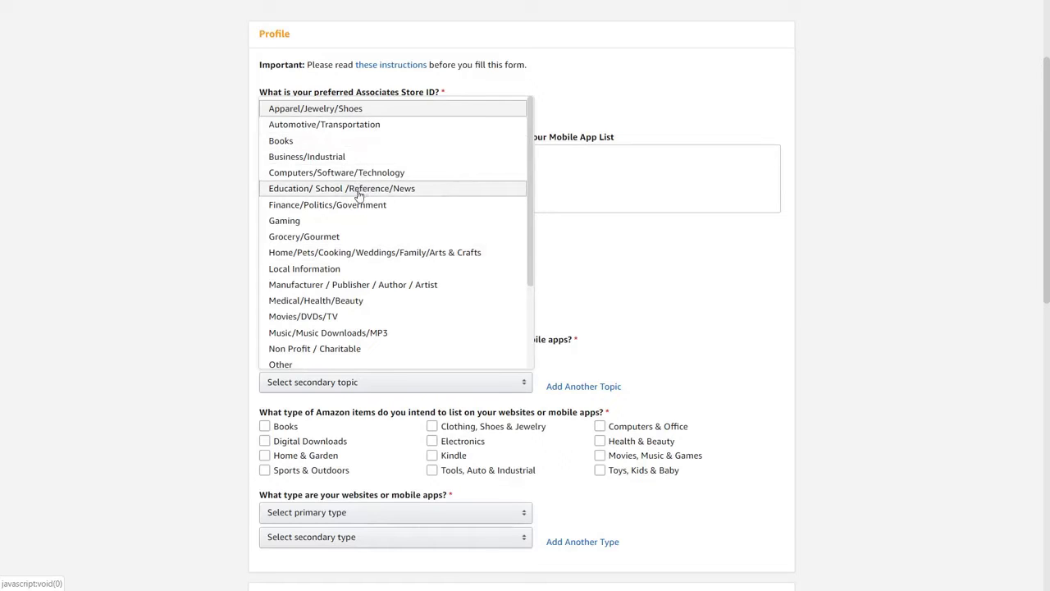
pyautogui.click(300, 189)
pyautogui.click(356, 387)
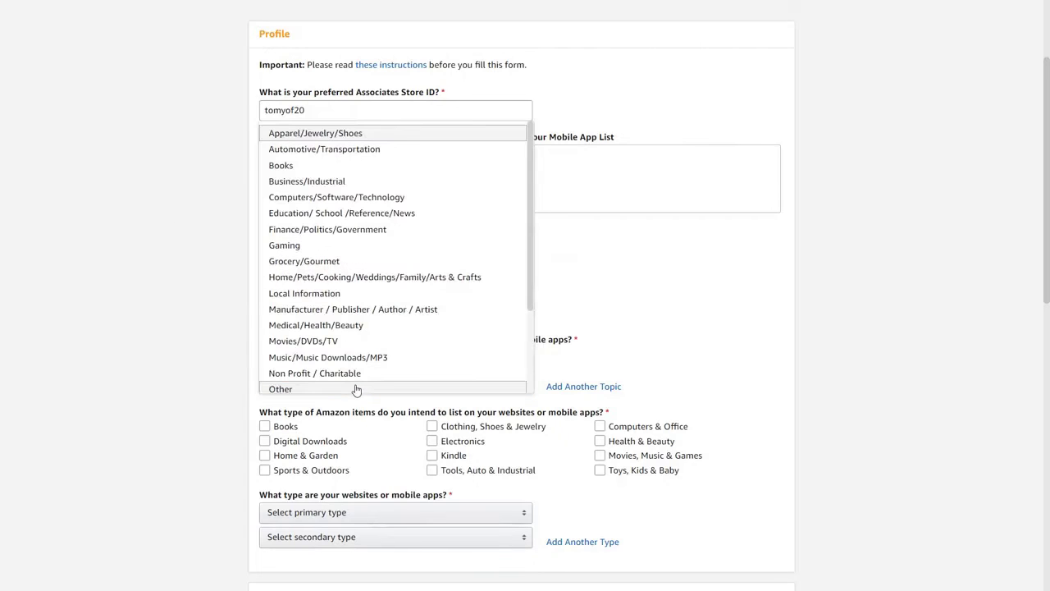
pyautogui.click(322, 183)
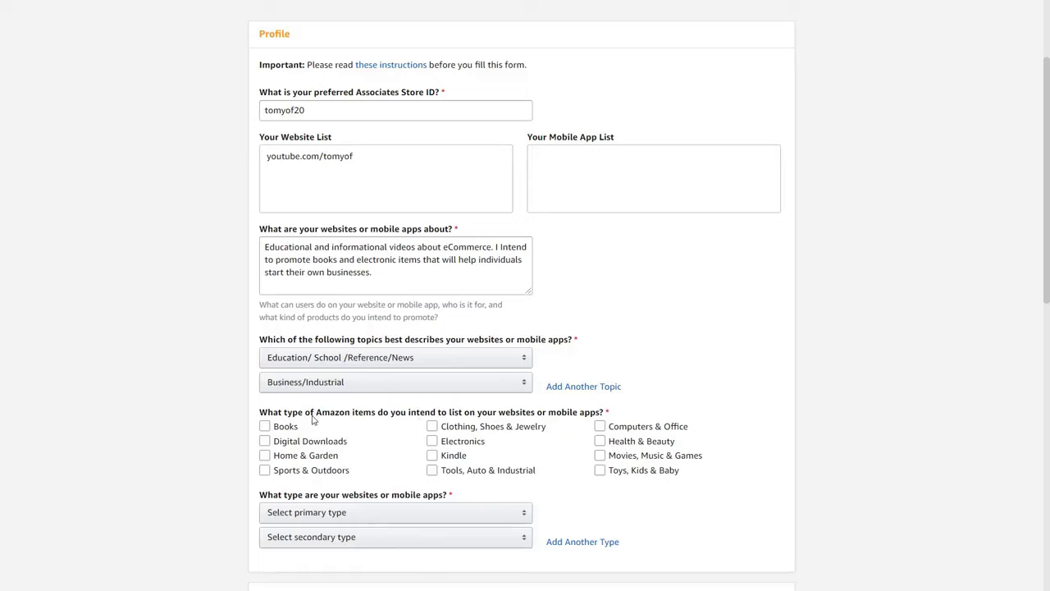
pyautogui.click(284, 430)
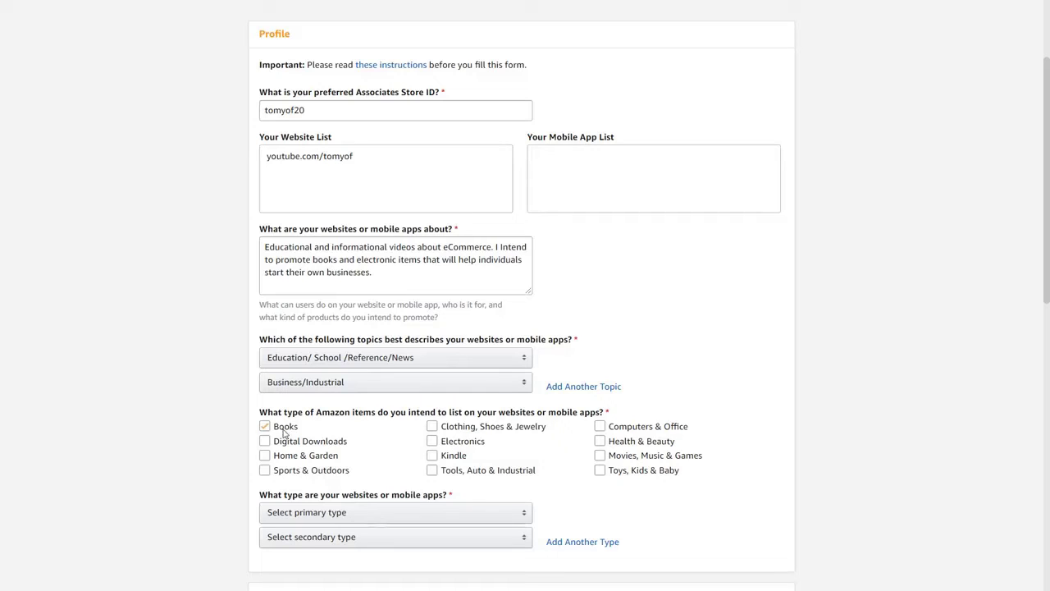
pyautogui.click(481, 448)
# - Set the primary website type to Content or Niche Website and the secondary type to Search
pyautogui.scroll(-1, 735, 457)
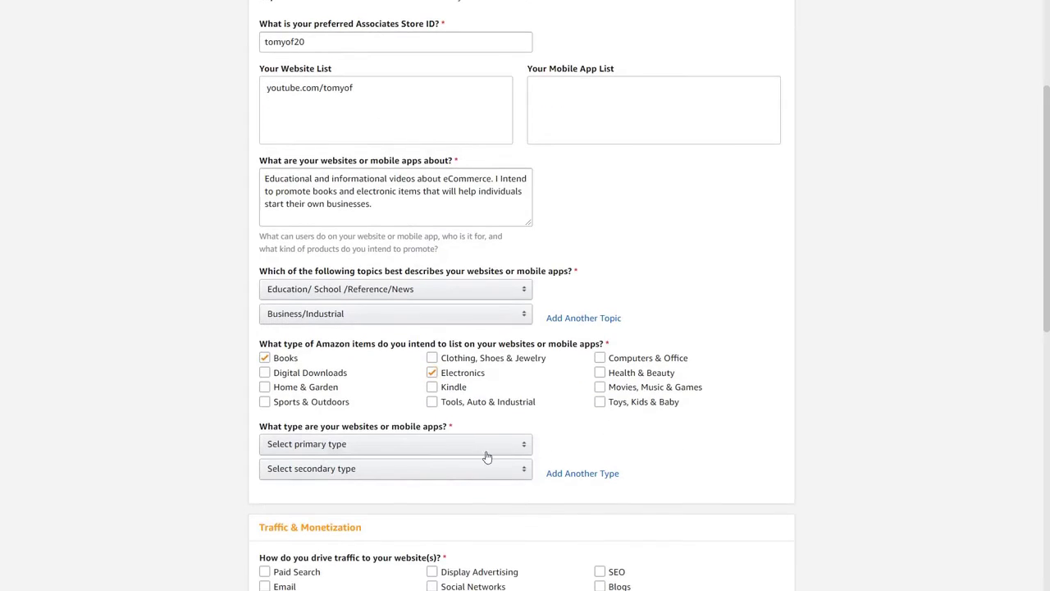
pyautogui.click(357, 449)
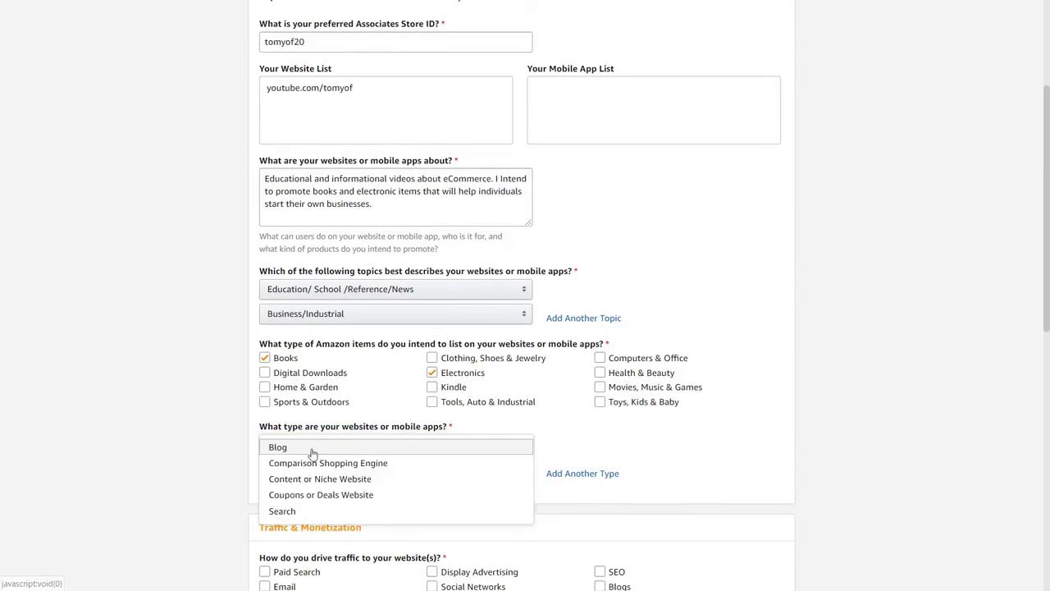
pyautogui.click(345, 479)
pyautogui.click(345, 482)
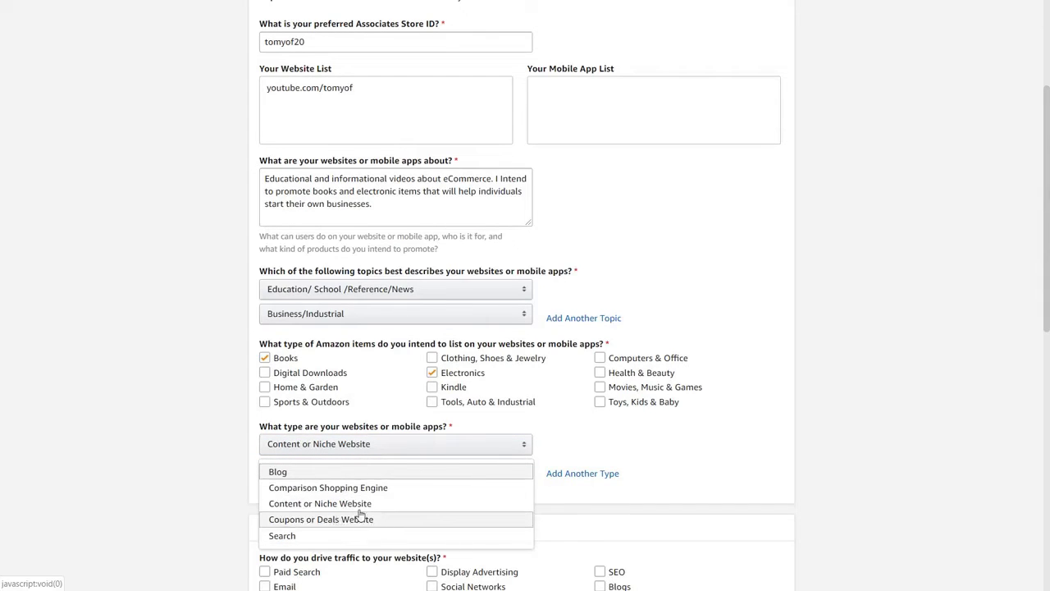
pyautogui.click(334, 534)
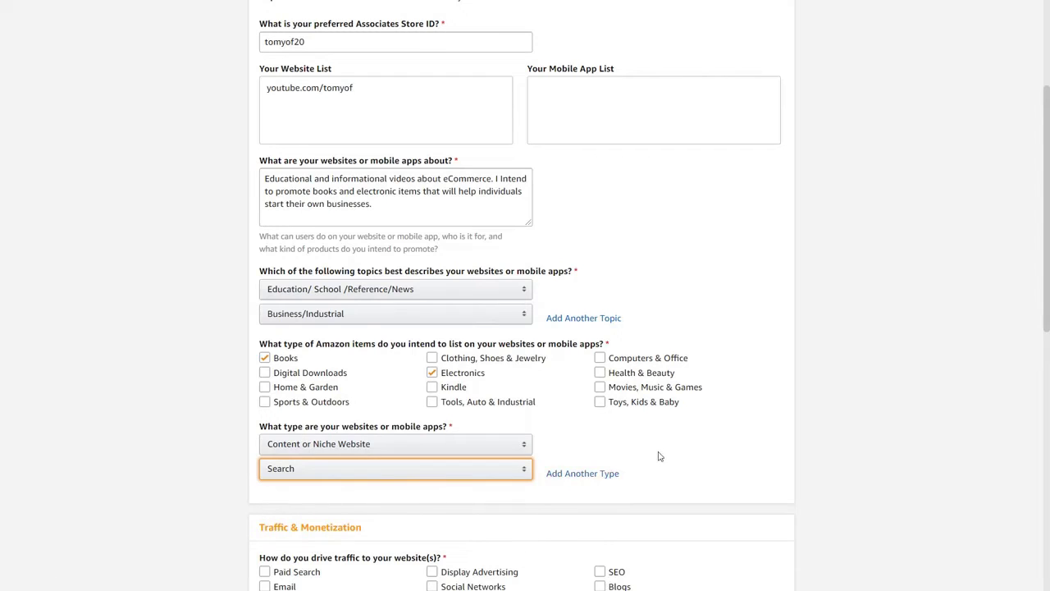
# - Mark Social Networks, Blogs, Paid Search and Email as the ways traffic is driven to the website
pyautogui.scroll(-2, 658, 455)
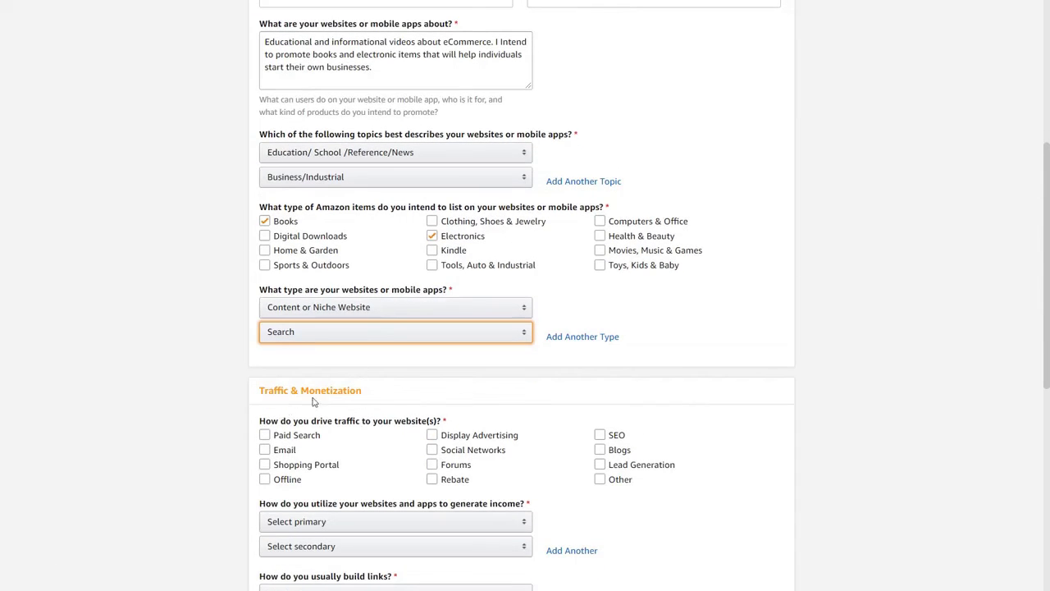
pyautogui.click(393, 435)
pyautogui.scroll(-1, 517, 389)
pyautogui.click(518, 388)
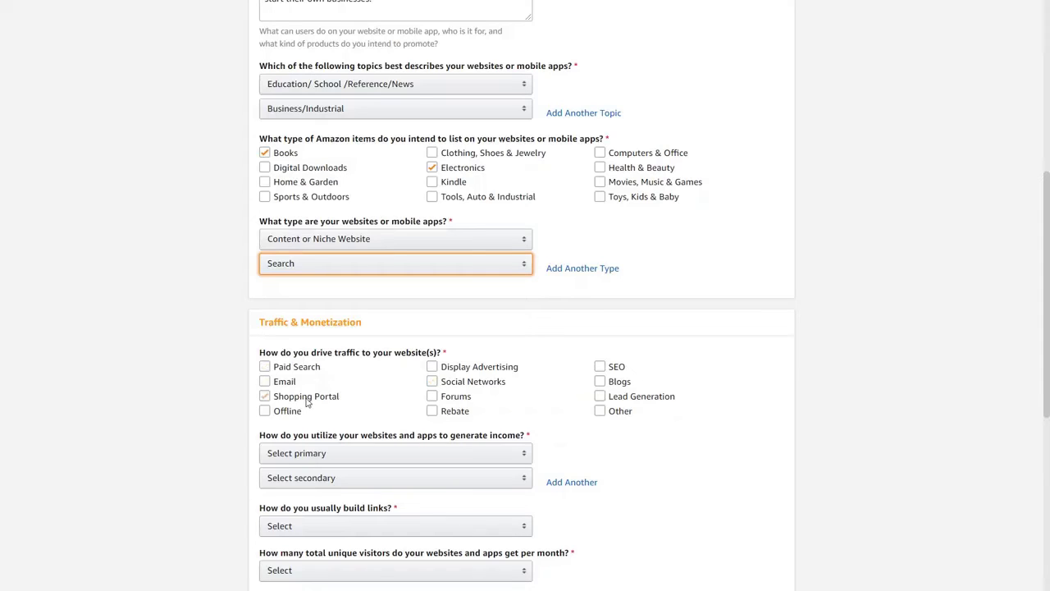
pyautogui.click(490, 384)
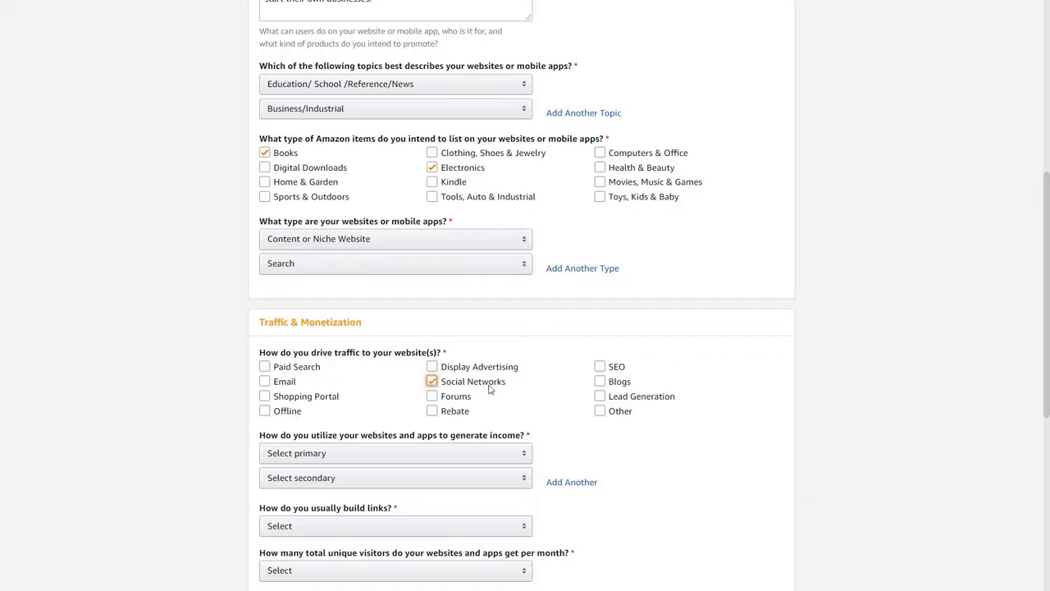
pyautogui.click(600, 382)
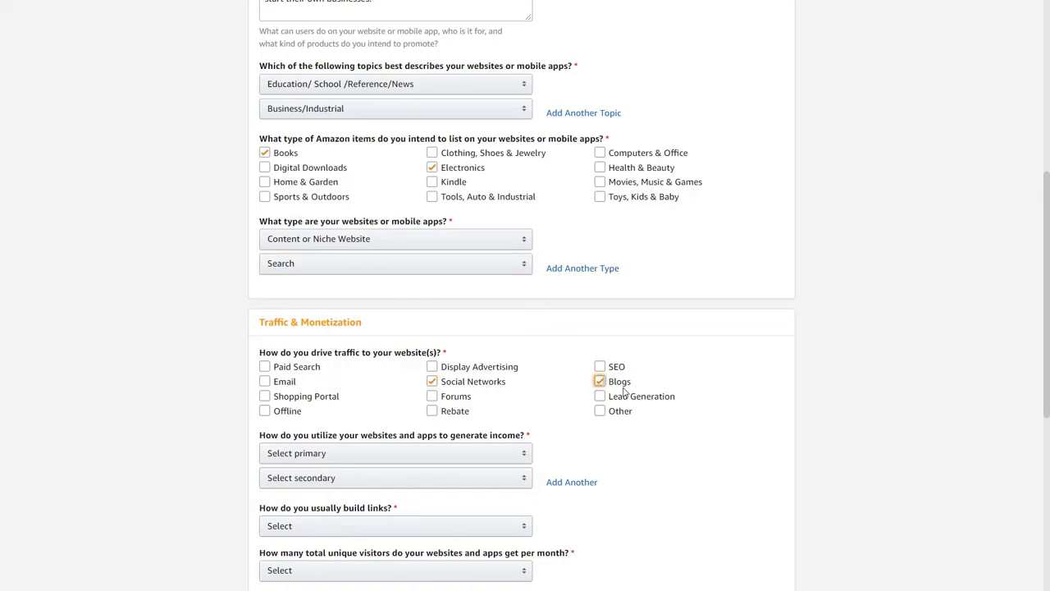
pyautogui.click(294, 369)
pyautogui.click(289, 385)
# - Set the primary income method to E-commerce/Online Retail and the usual link-building method to Blog Editor (e.g. Blogger, Wordpress, Typepad)
pyautogui.scroll(-1, 291, 447)
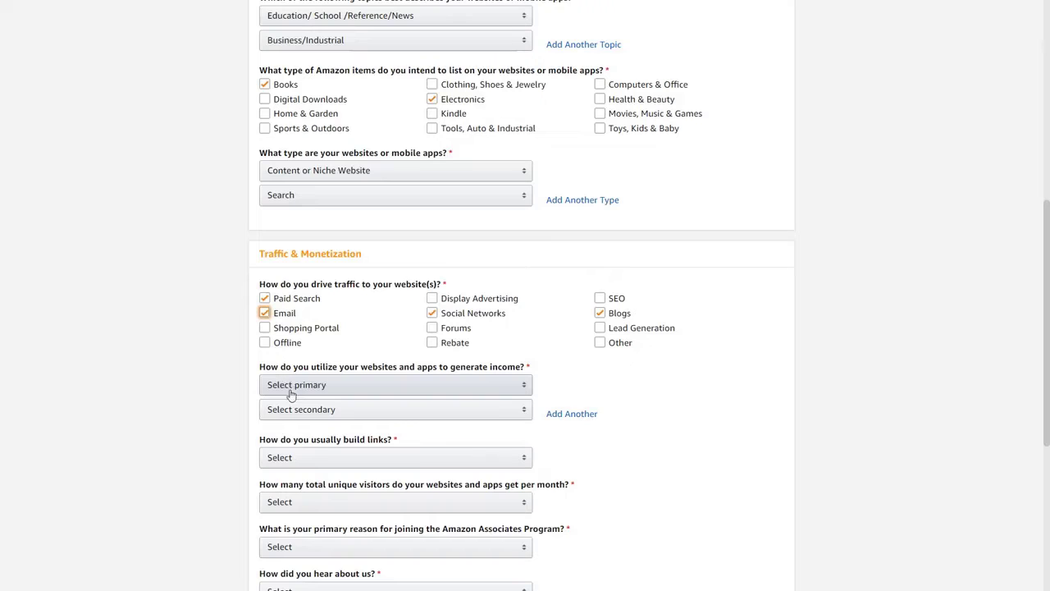
pyautogui.click(291, 385)
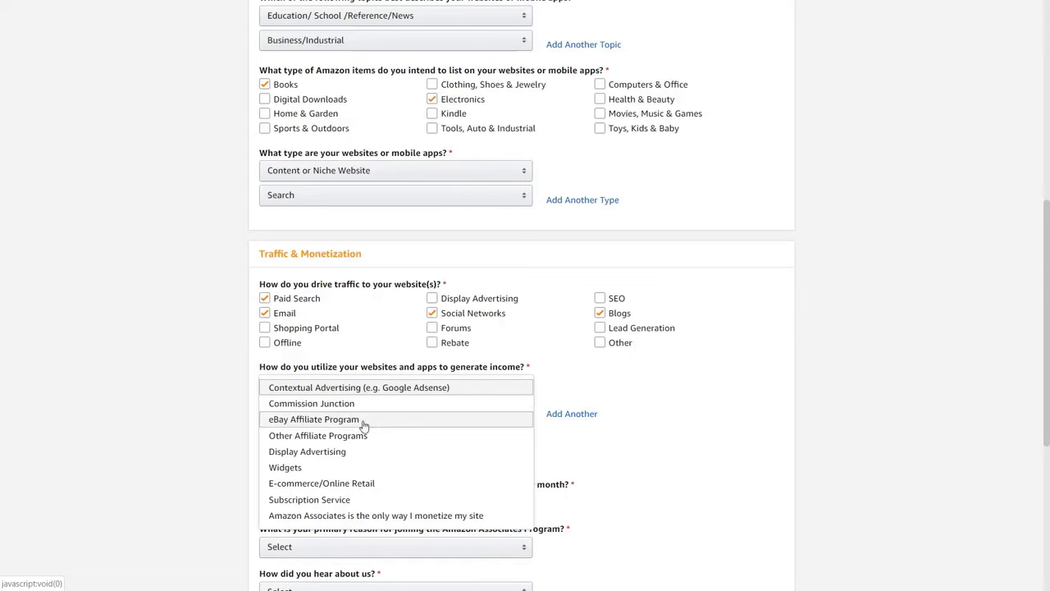
pyautogui.click(321, 488)
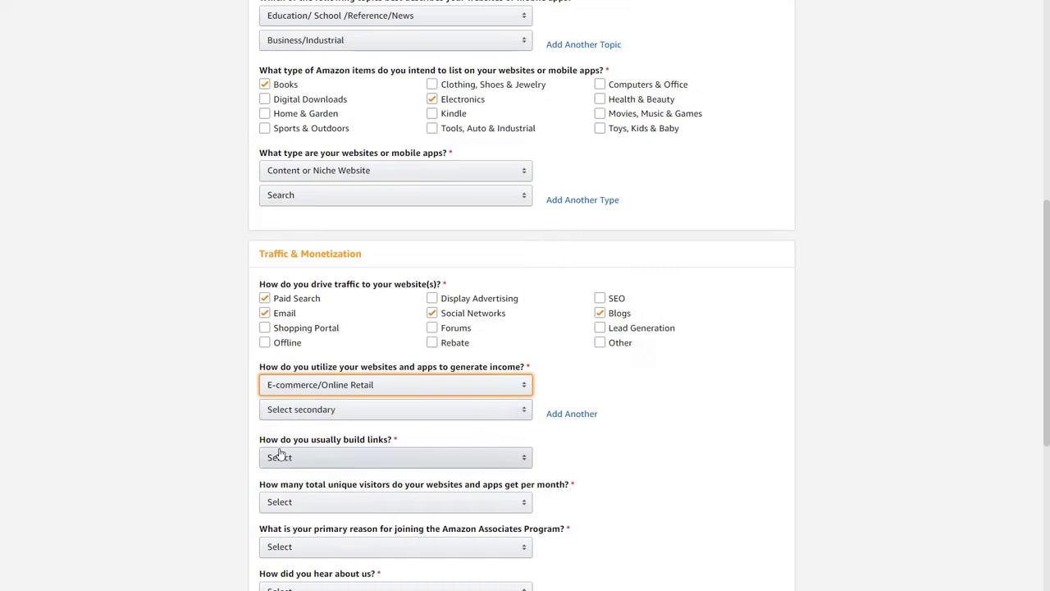
pyautogui.click(324, 465)
pyautogui.click(324, 465)
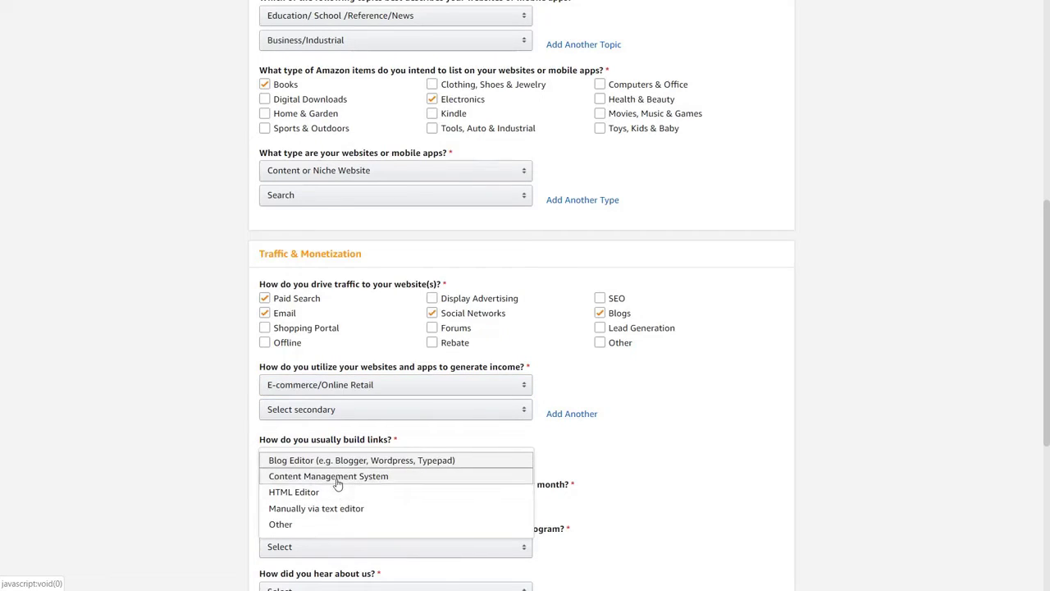
pyautogui.click(391, 464)
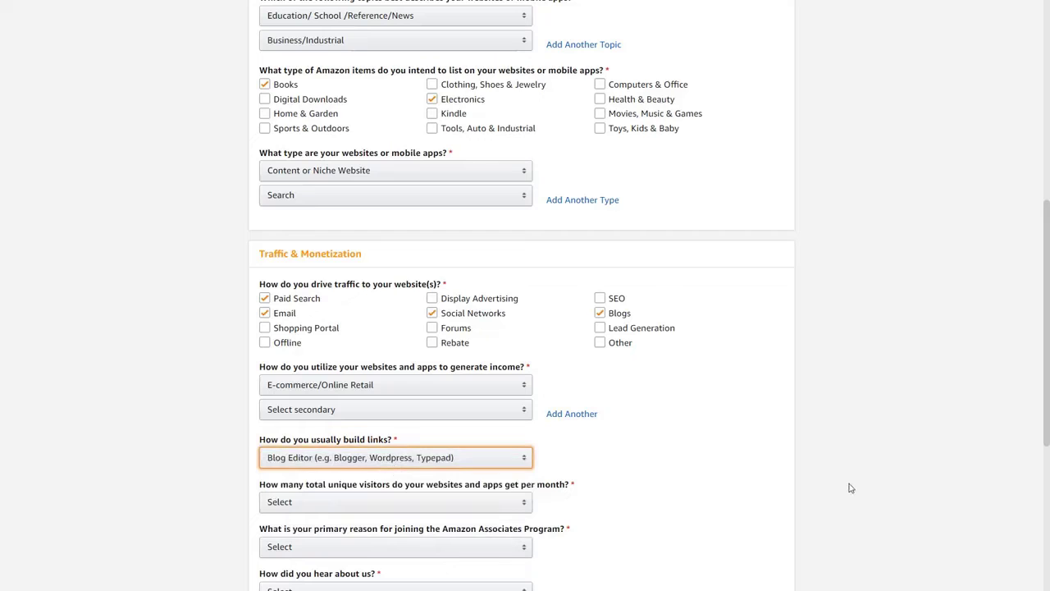
# - Set the monthly unique visitors to From 5,001 to 50,000 and the primary reason for joining to To get rich content for my site
pyautogui.scroll(-1, 886, 445)
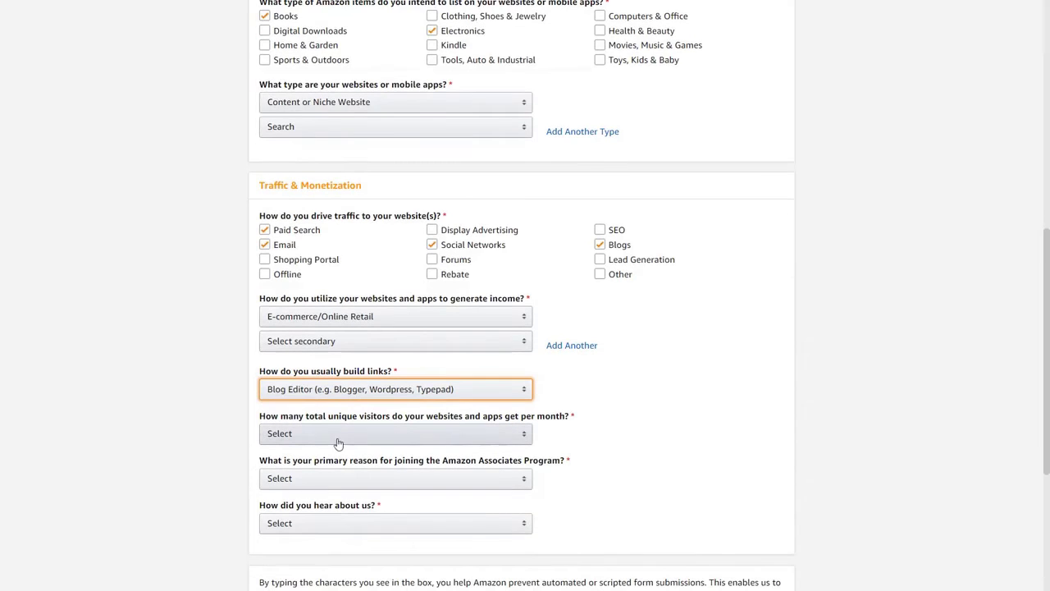
pyautogui.click(405, 443)
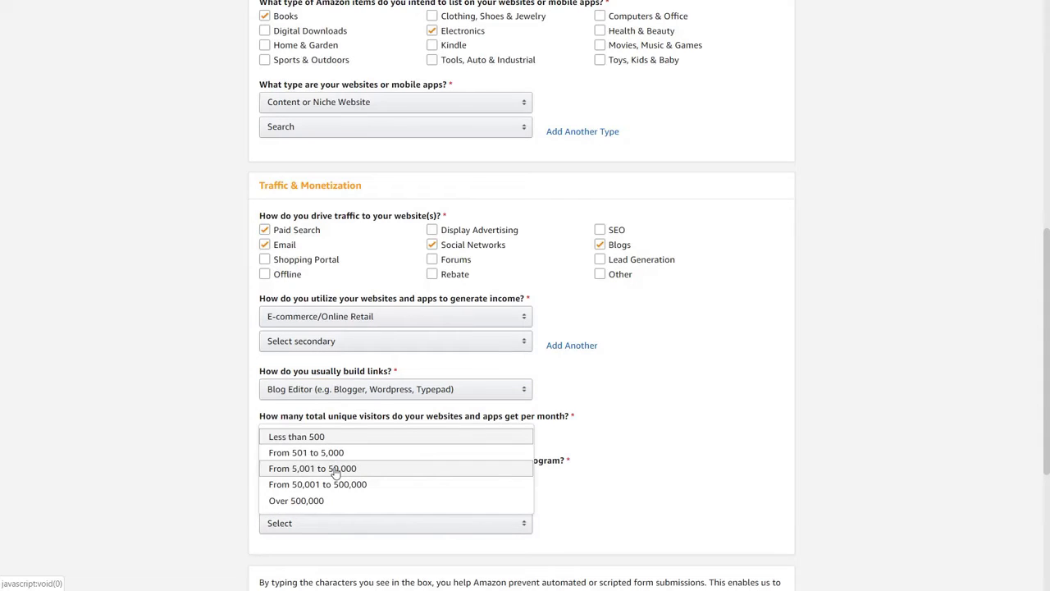
pyautogui.click(400, 469)
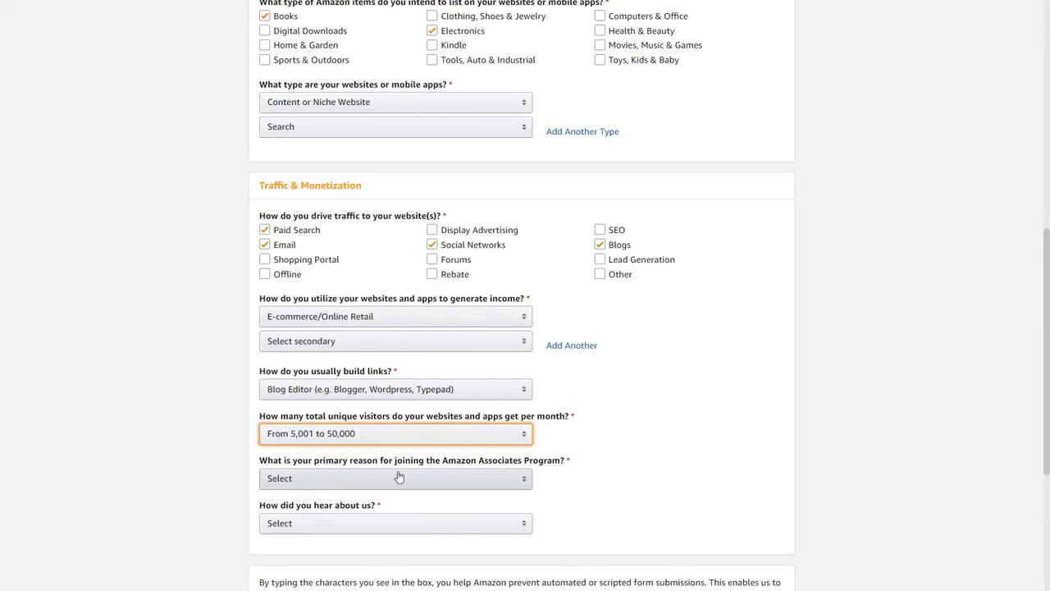
pyautogui.click(415, 477)
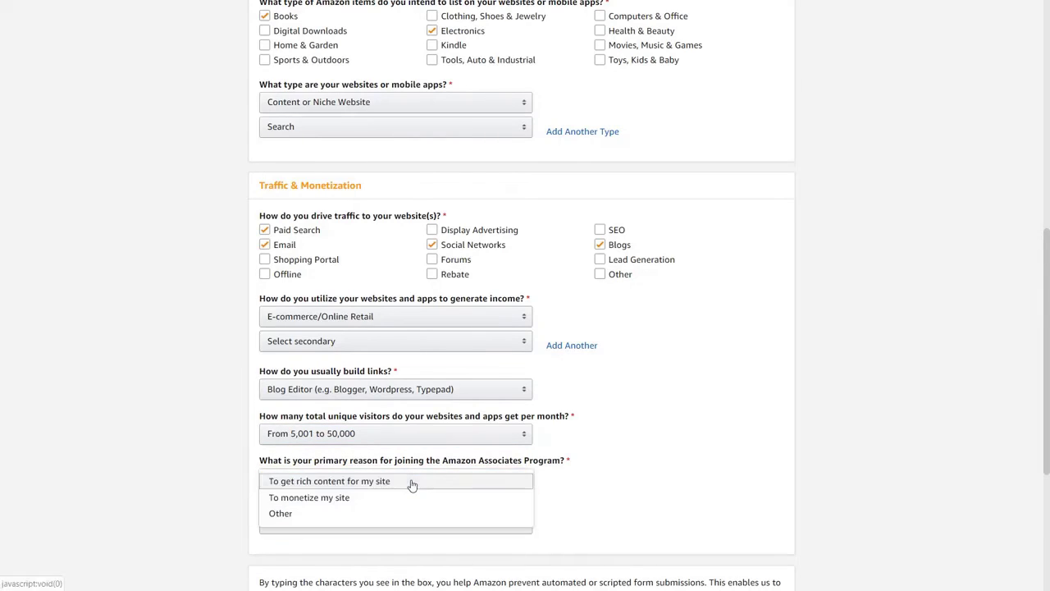
pyautogui.click(351, 489)
# - Answer how the program was heard about with From the Amazon.com Website
pyautogui.scroll(-3, 746, 454)
pyautogui.click(465, 385)
pyautogui.click(468, 394)
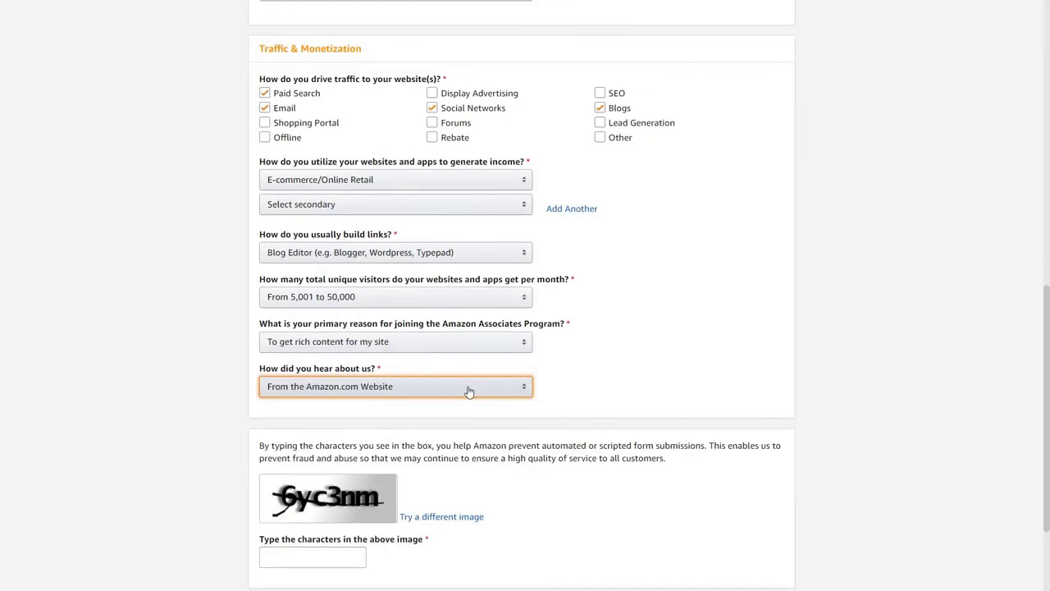
pyautogui.click(465, 386)
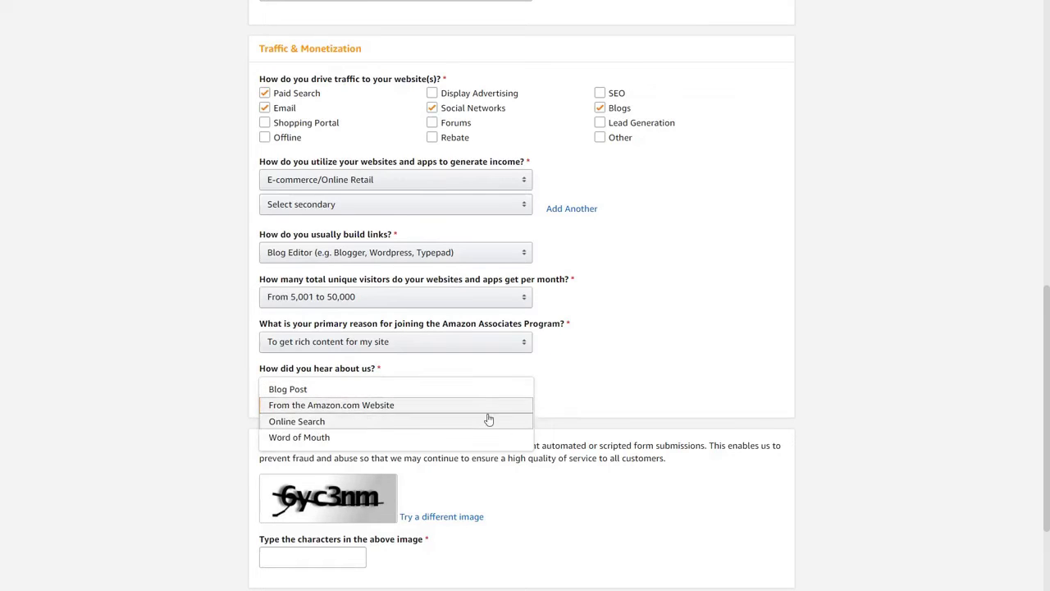
pyautogui.click(630, 377)
pyautogui.scroll(-1, 629, 375)
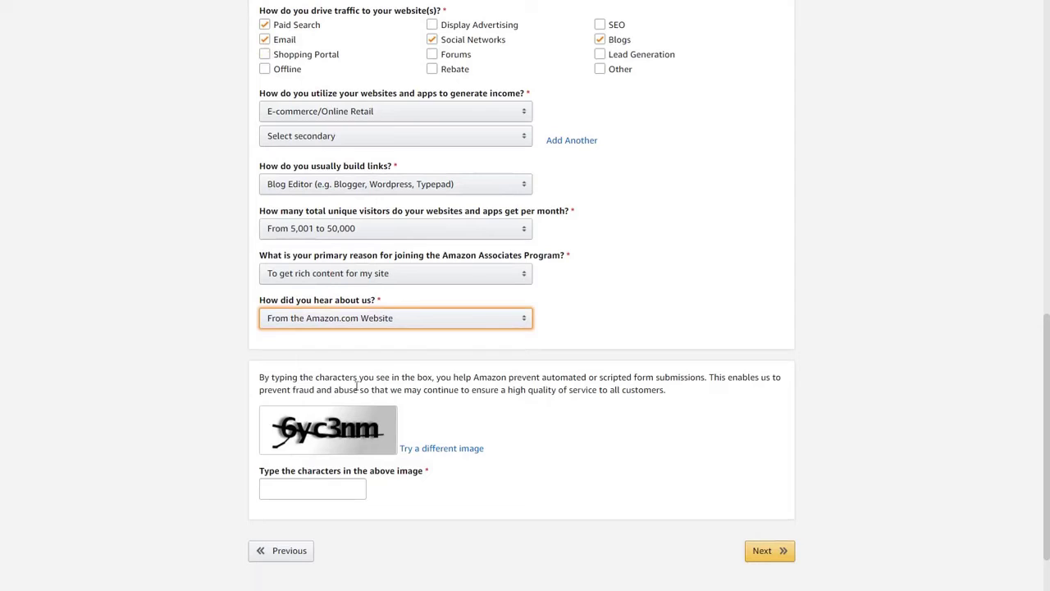
# - Enter the image verification characters and submit the profile form
pyautogui.click(282, 485)
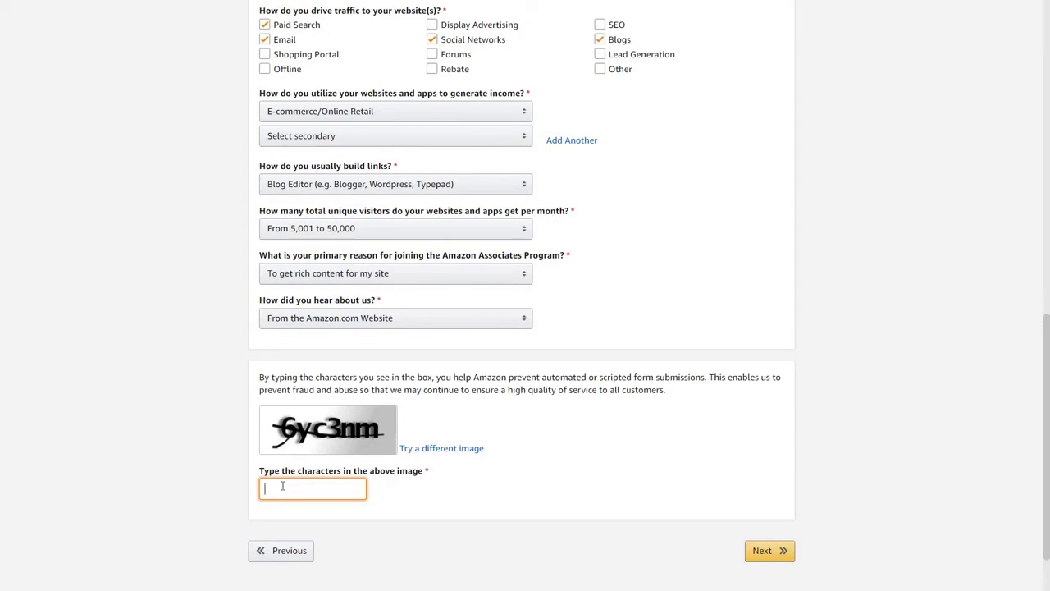
pyautogui.write('6YC3NM')
pyautogui.click(780, 551)
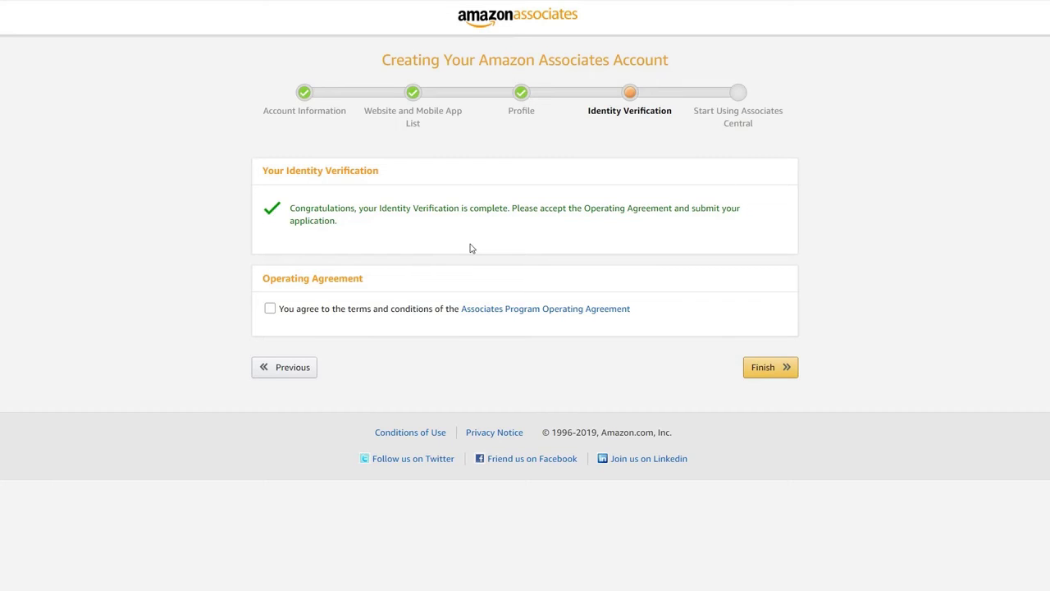
# - View and accept the Associates Program Operating Agreement, and finish the application with the payment and tax information postponed
pyautogui.click(527, 316)
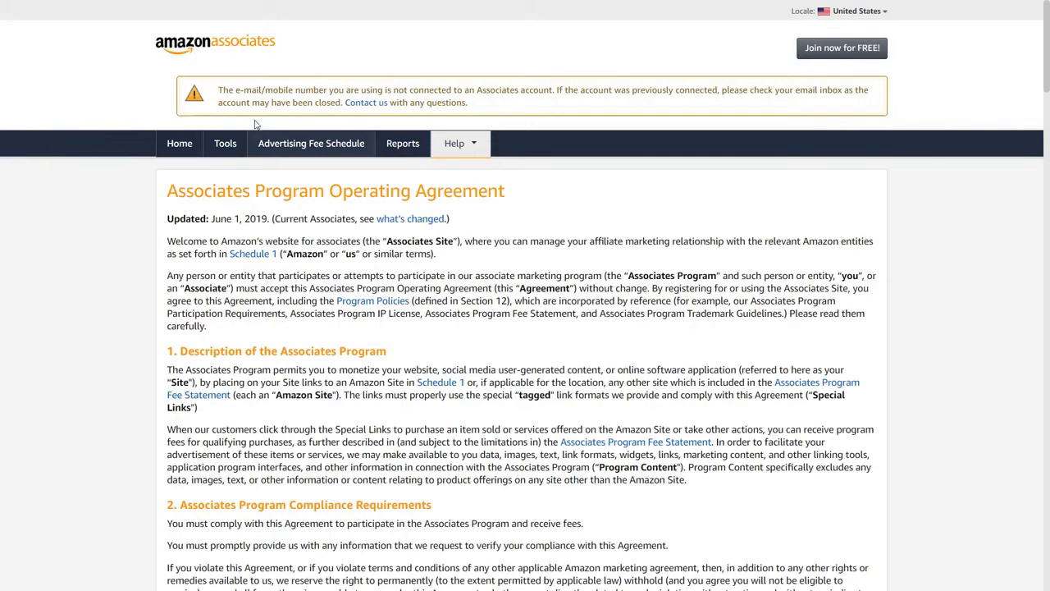
pyautogui.hotkey('ctrl', 'w')
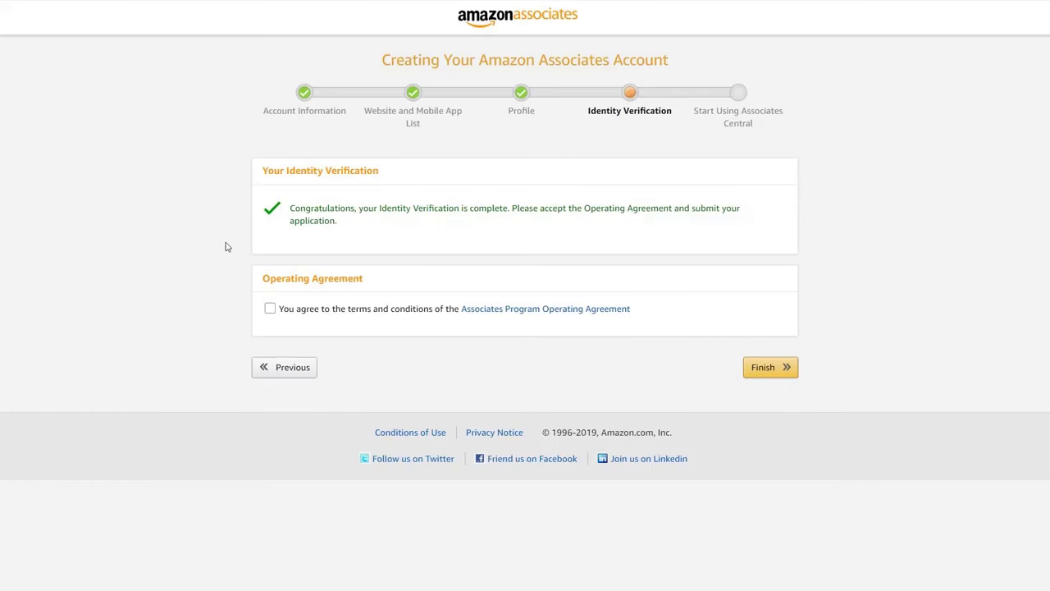
pyautogui.click(270, 312)
pyautogui.click(771, 377)
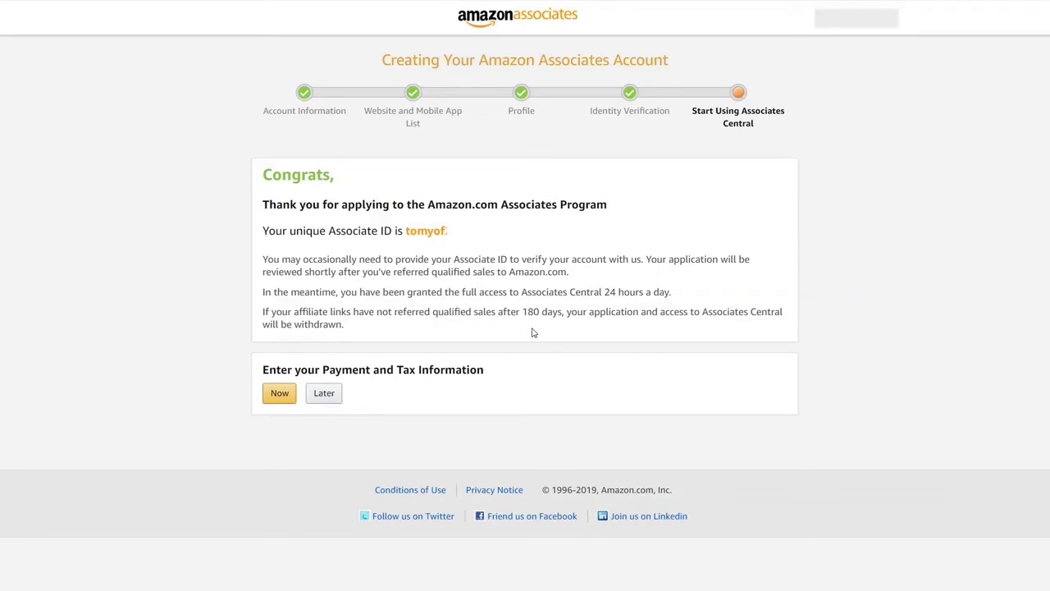
pyautogui.click(323, 395)
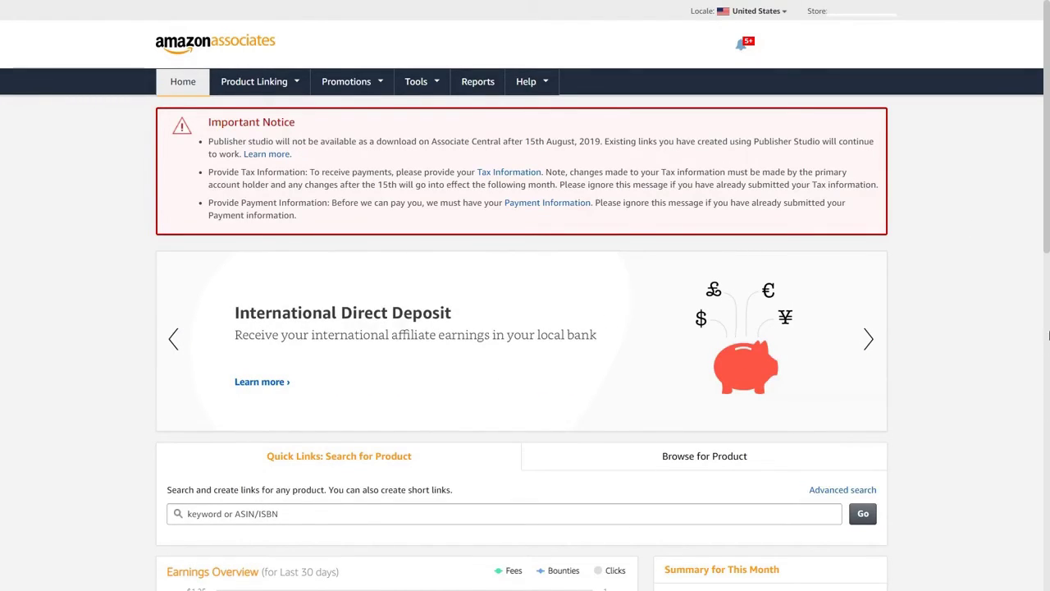
# - Look through the account settings, and open the full report of this month's summary from the home page
pyautogui.moveTo(873, 47)
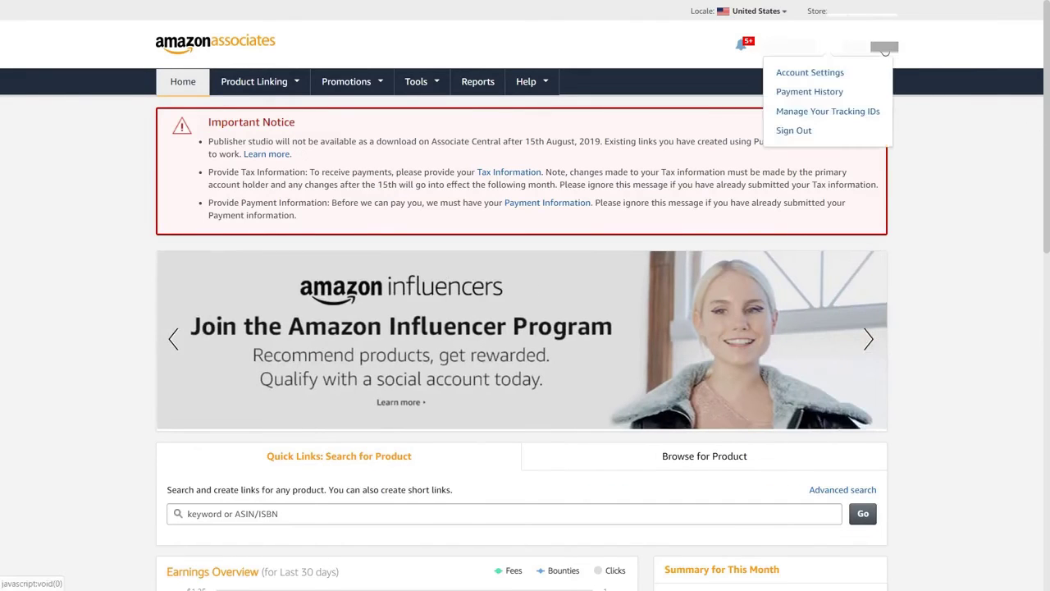
pyautogui.click(840, 77)
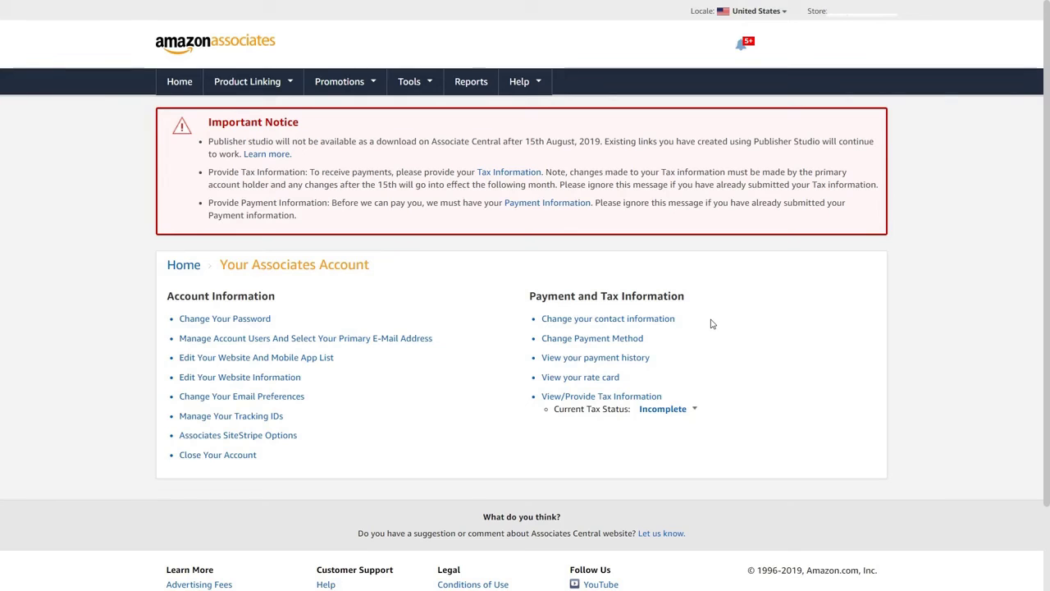
pyautogui.click(170, 91)
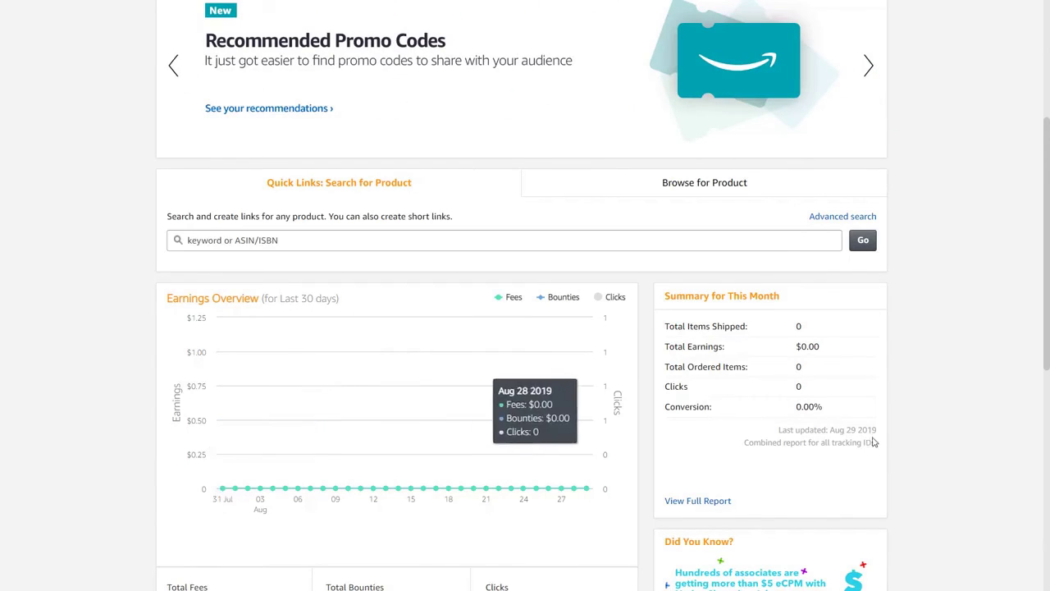
pyautogui.click(696, 504)
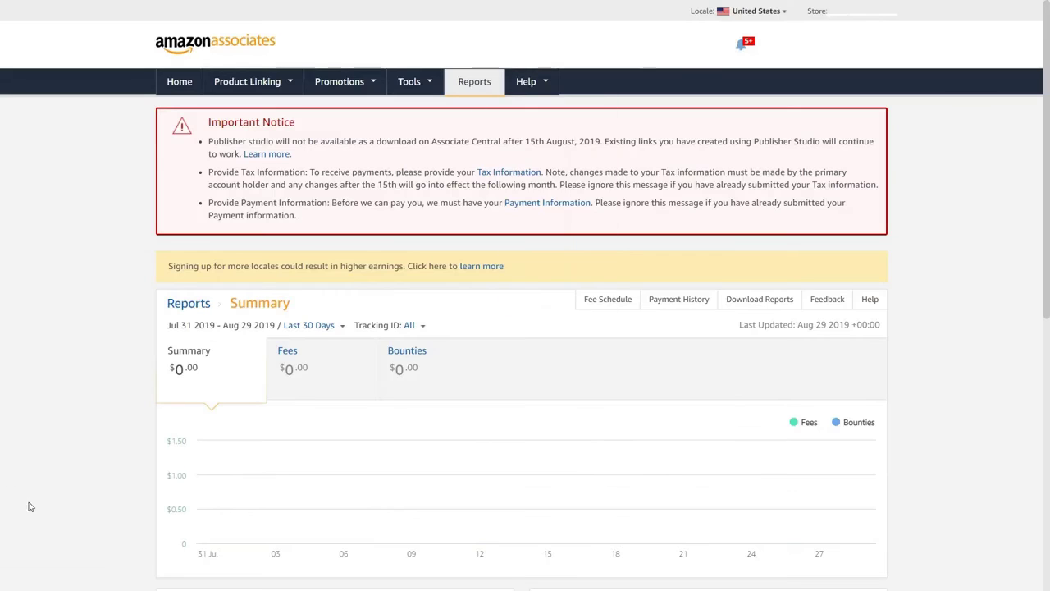
# - Add a new tracking ID based on the name youtube, using the suggested youtube0cf3-20
pyautogui.click(886, 49)
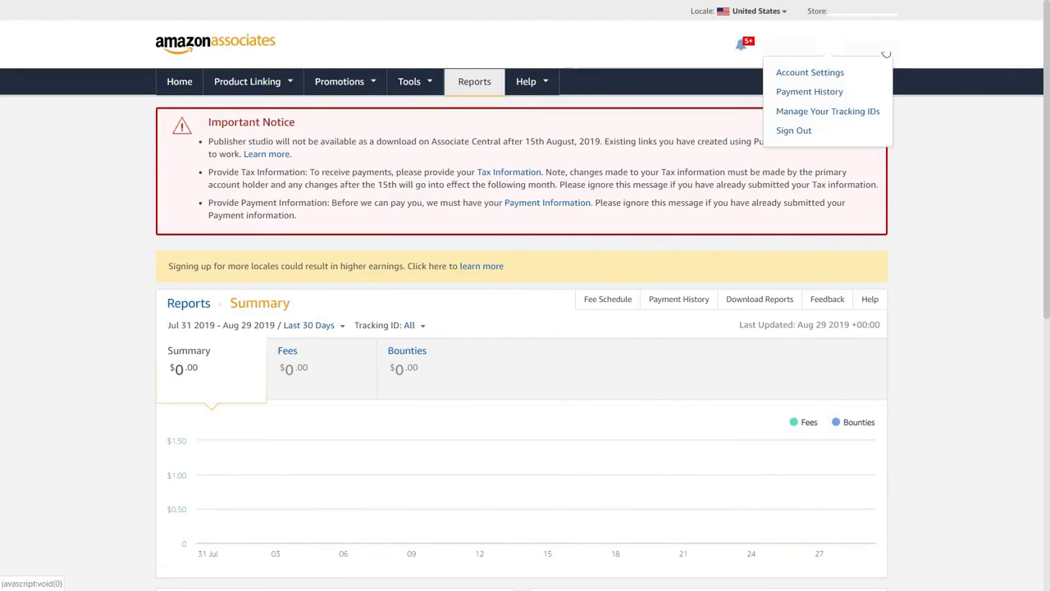
pyautogui.click(828, 112)
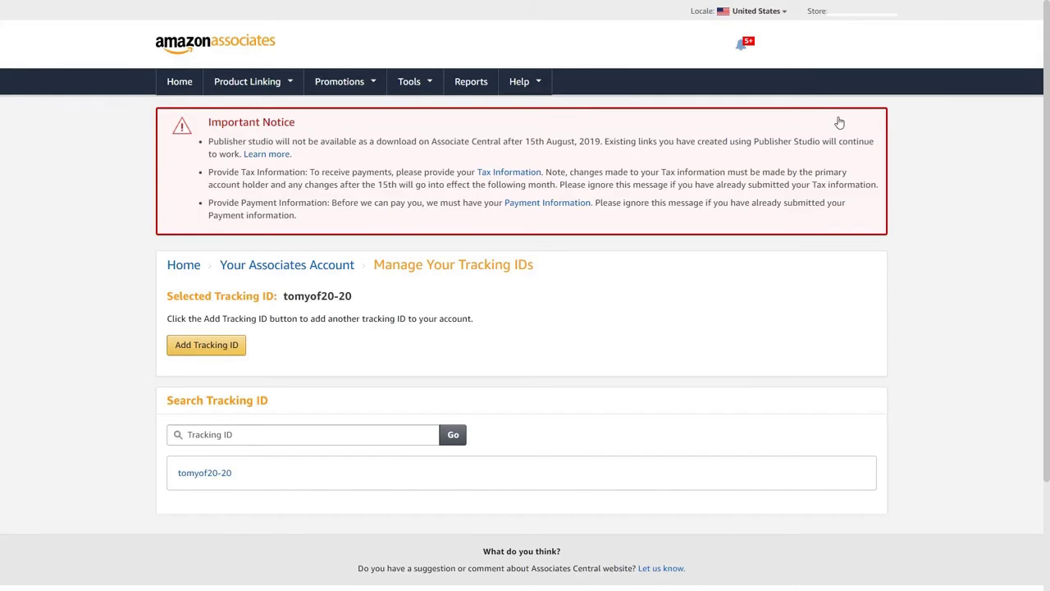
pyautogui.click(205, 345)
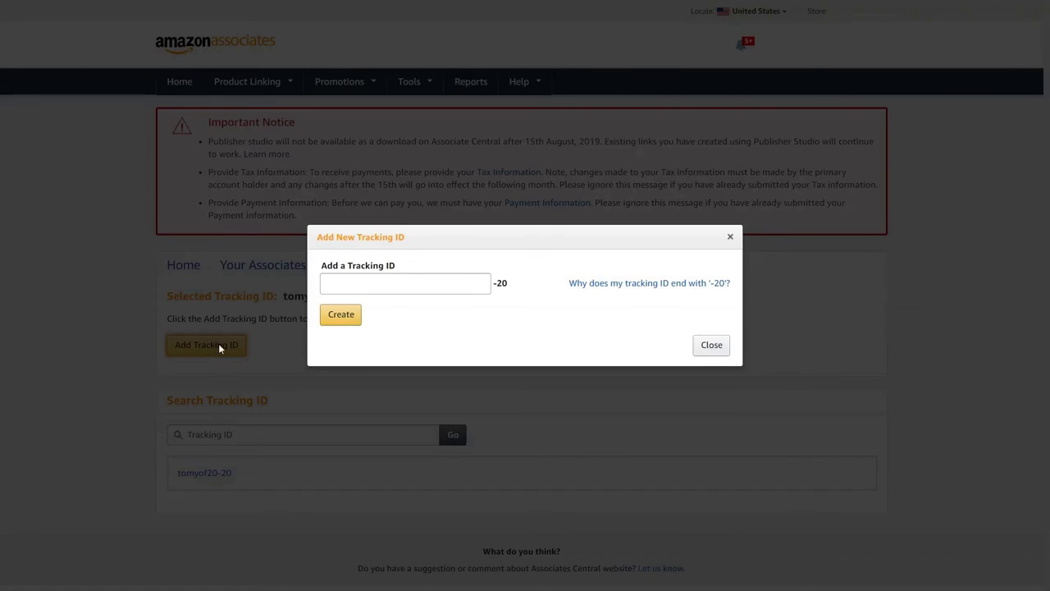
pyautogui.click(339, 283)
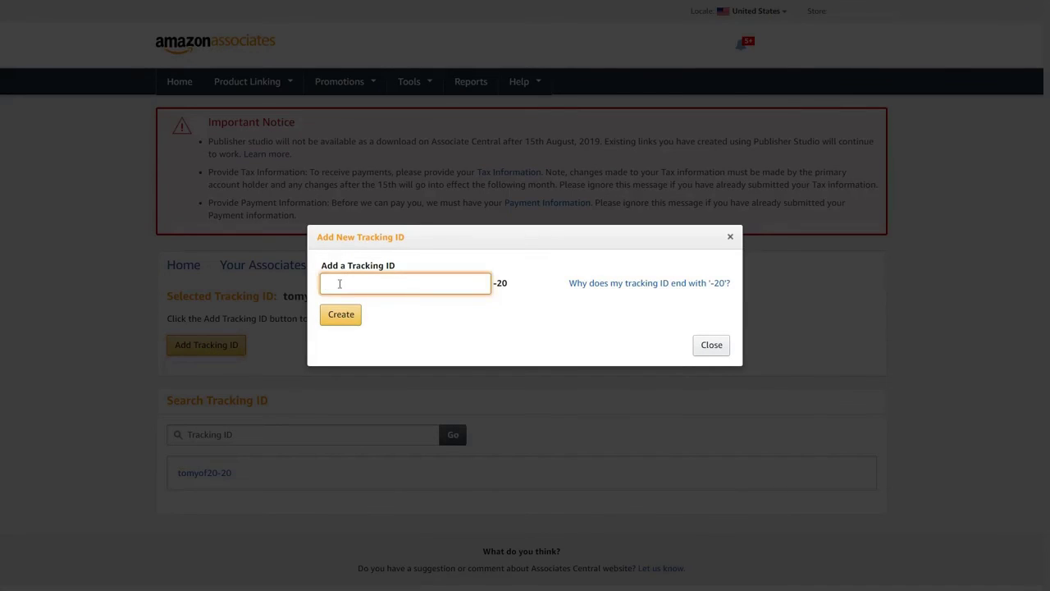
pyautogui.write('youtube')
pyautogui.click(332, 316)
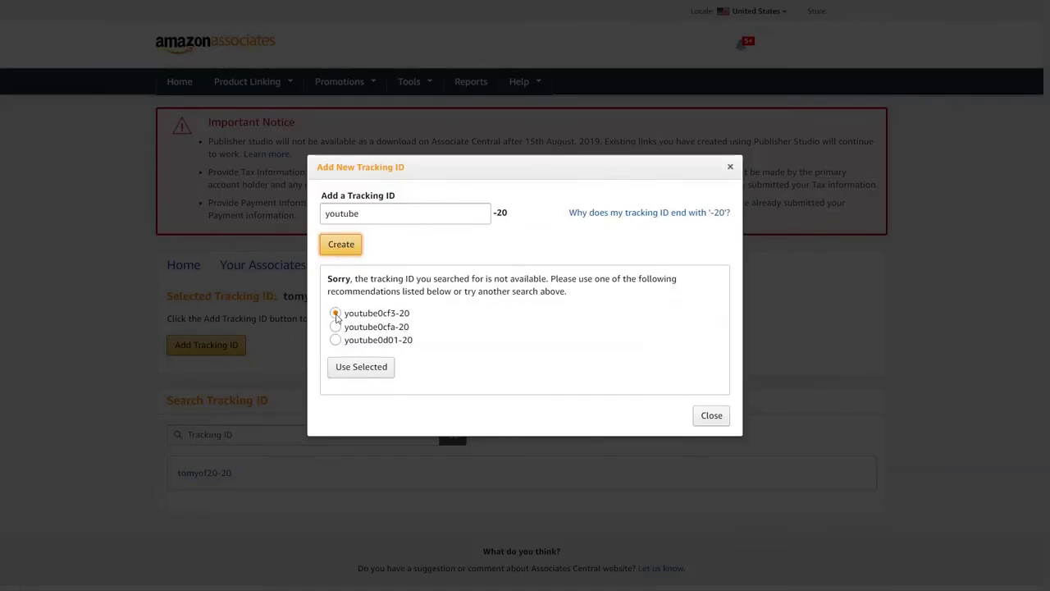
pyautogui.click(366, 374)
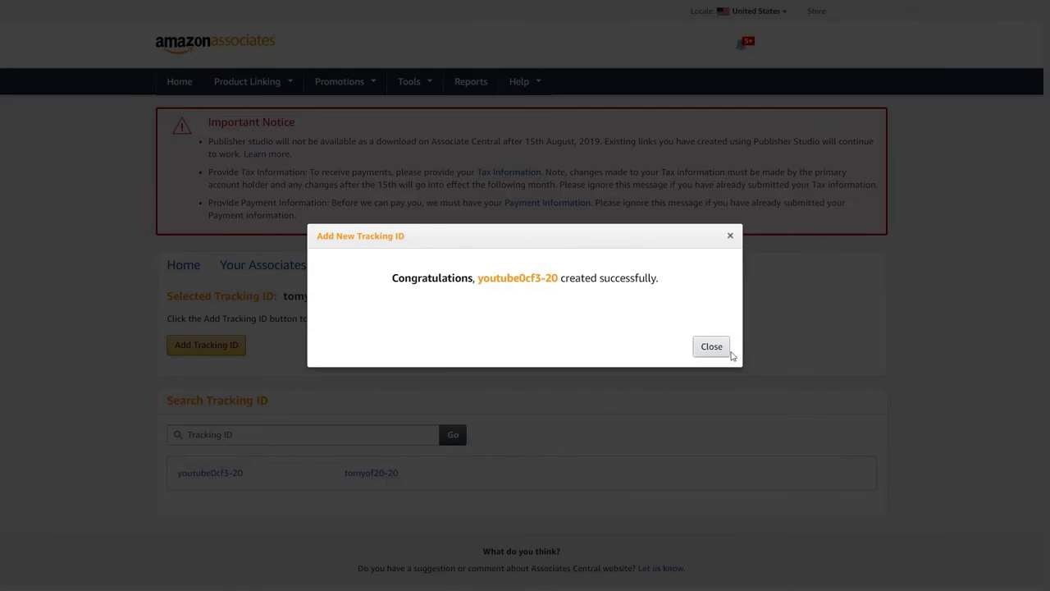
pyautogui.click(719, 354)
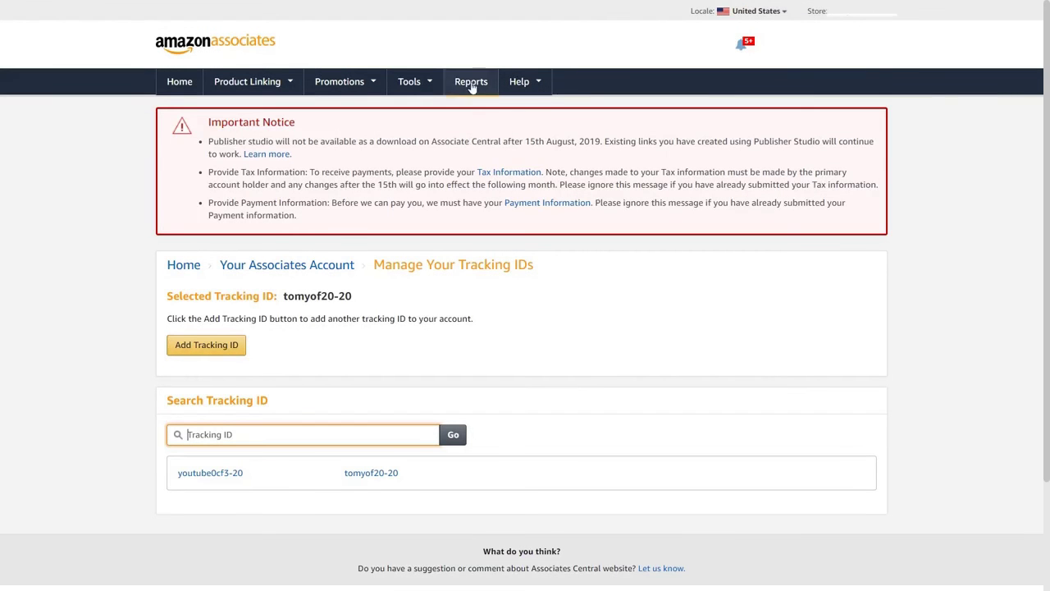
# - Open the earnings reports and view the tracking ID filter options
pyautogui.click(472, 87)
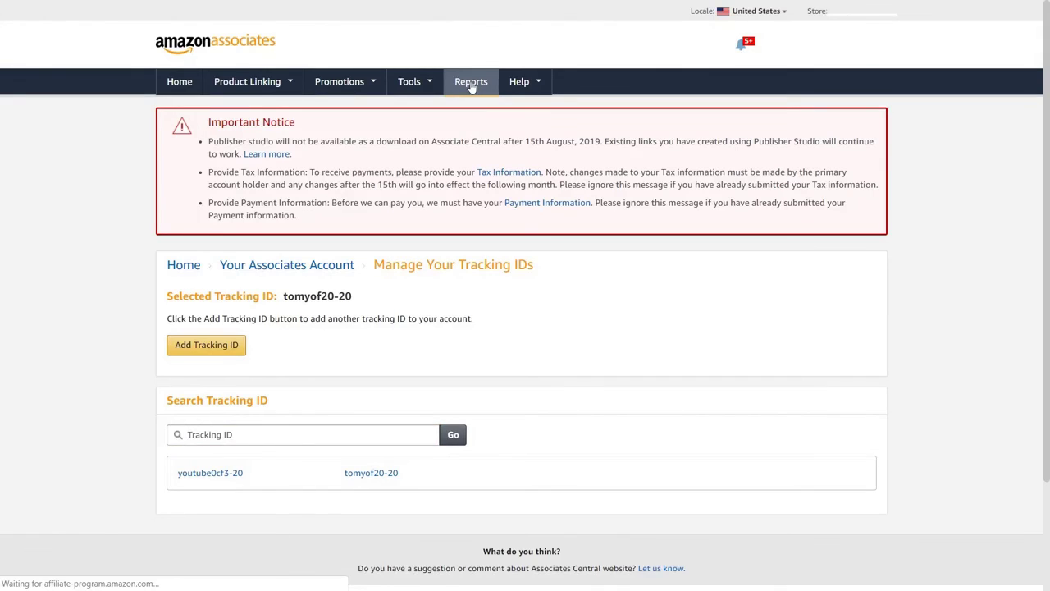
pyautogui.click(420, 327)
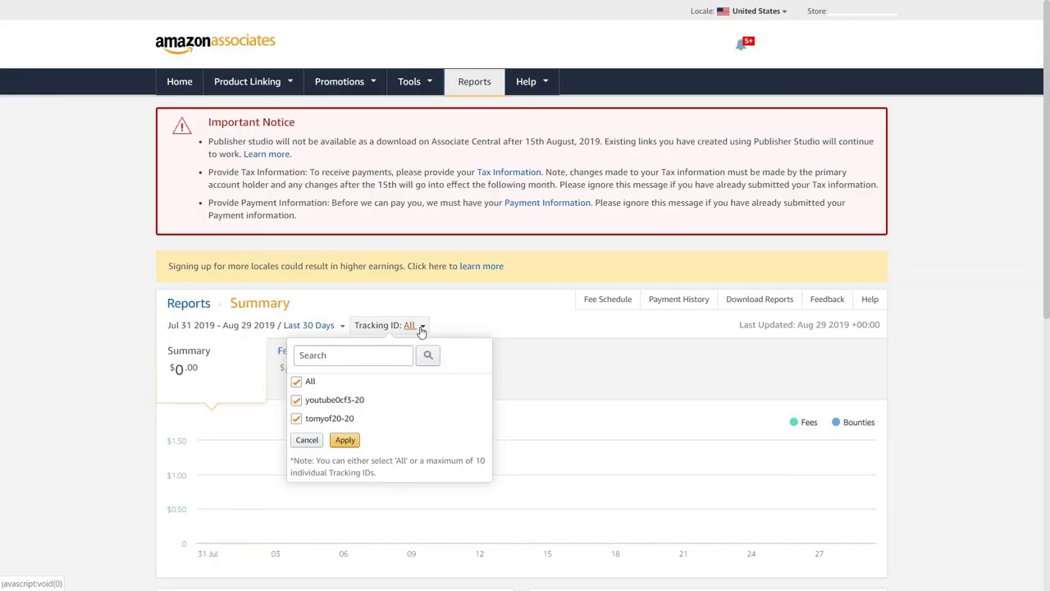
pyautogui.click(421, 328)
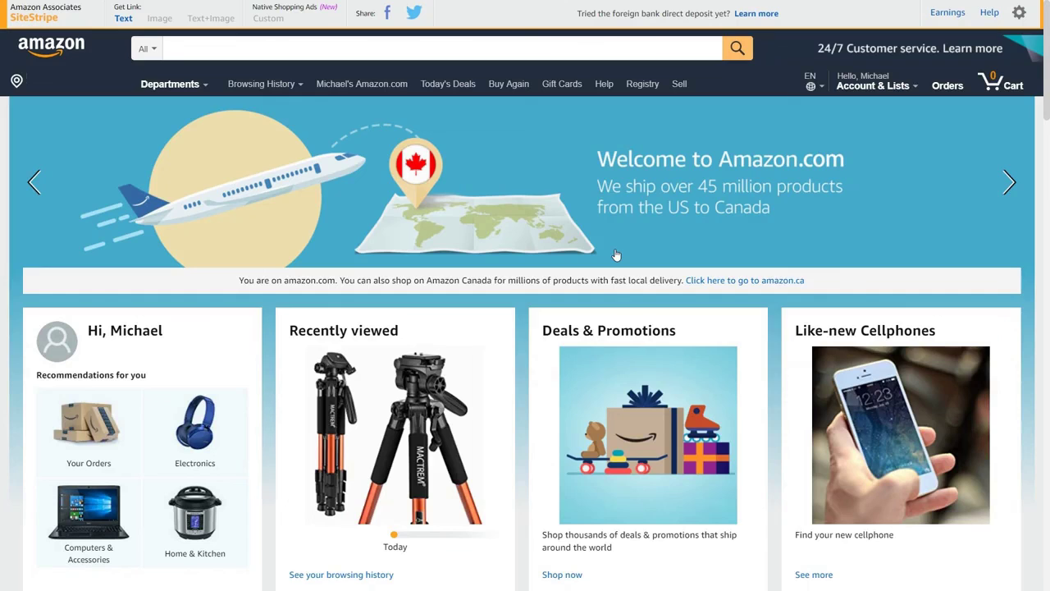
# - Search Amazon.com for tripod and open the product page of the orange Mactrem PT55 Travel Camera Tripod
pyautogui.click(217, 50)
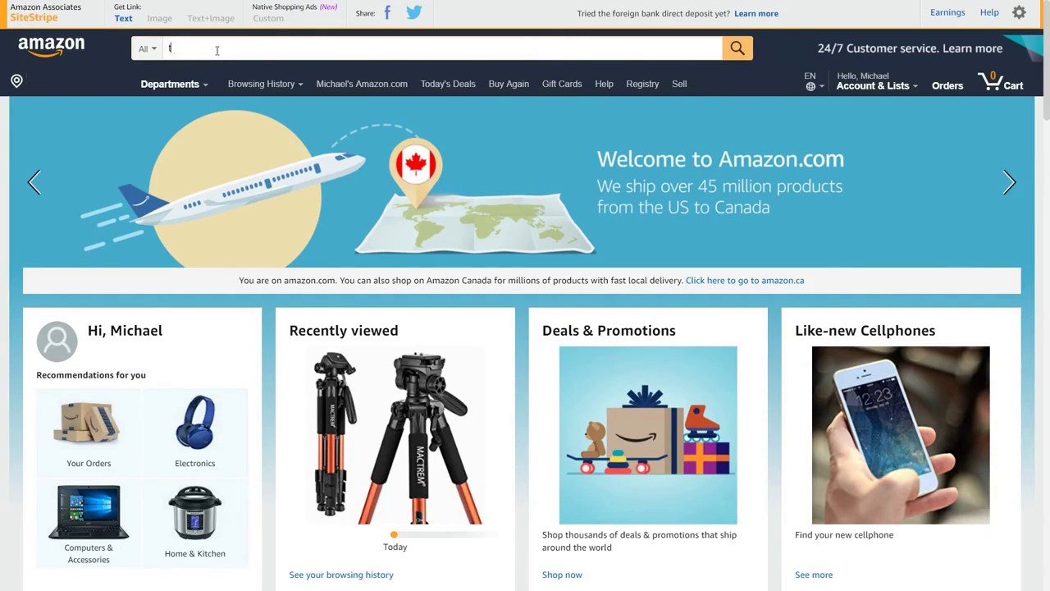
pyautogui.write('tripod')
pyautogui.press('Return')
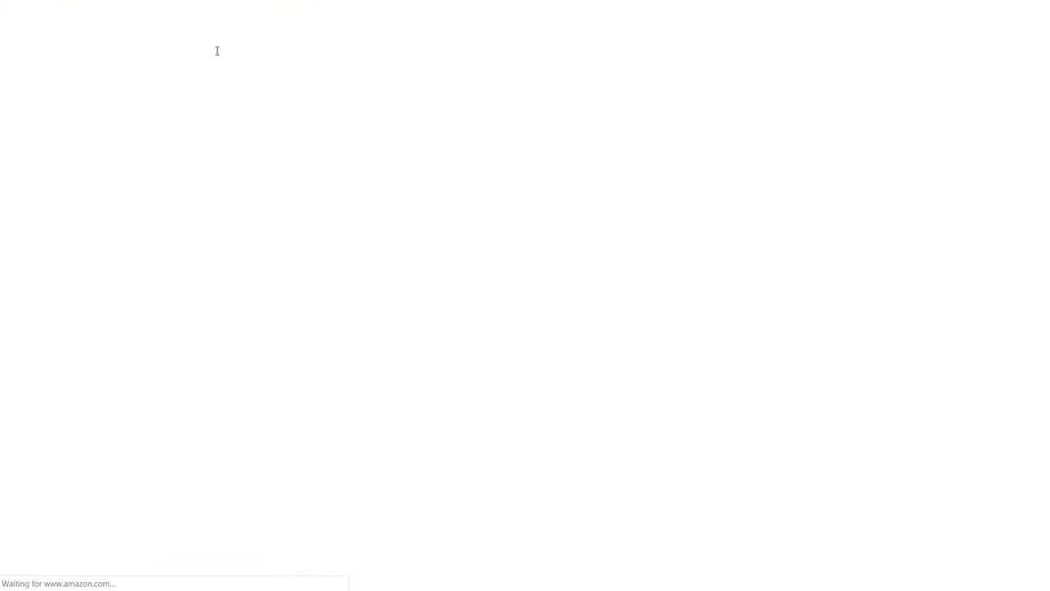
pyautogui.scroll(-10, 335, 207)
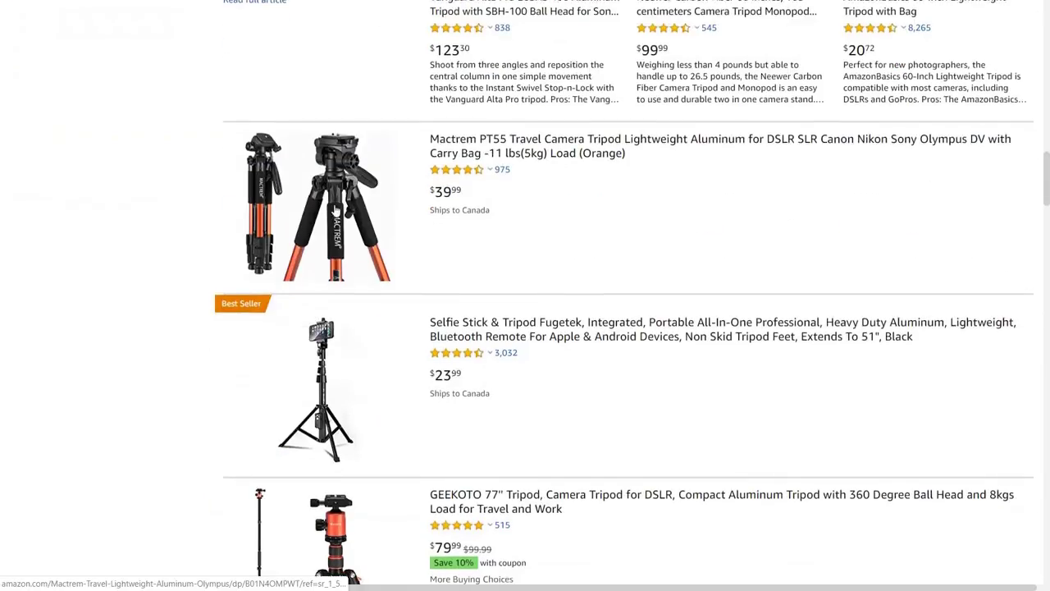
pyautogui.scroll(4, 334, 206)
pyautogui.click(315, 525)
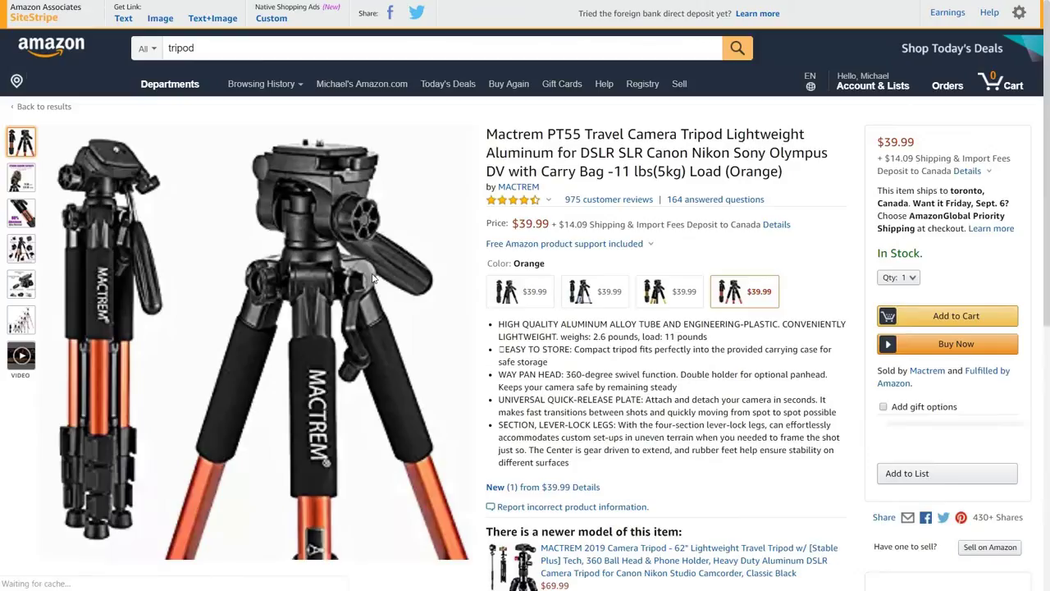
# - Generate a short affiliate text link for the Mactrem tripod page with SiteStripe
pyautogui.click(121, 26)
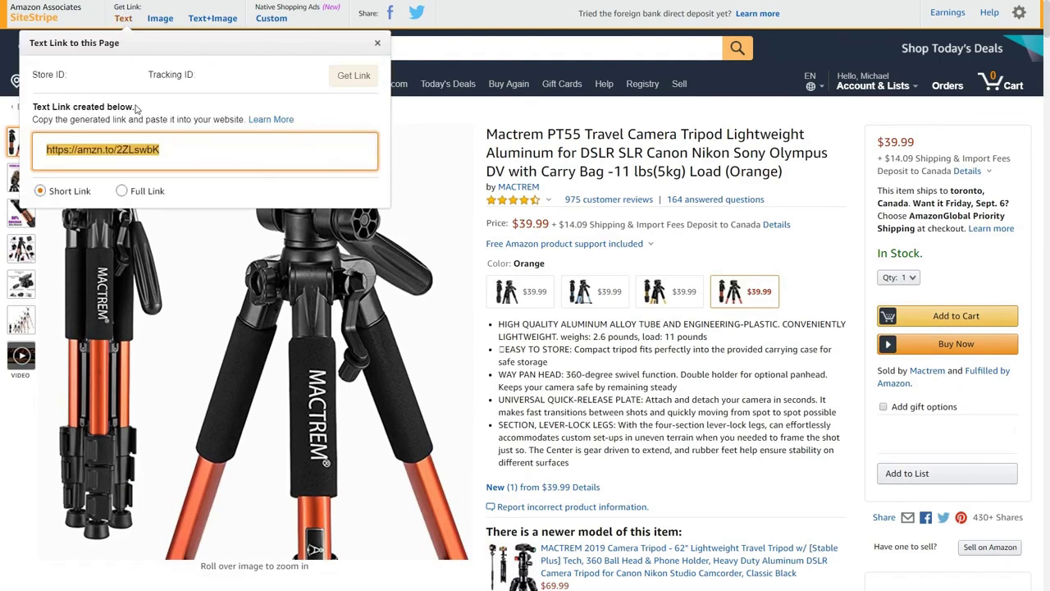